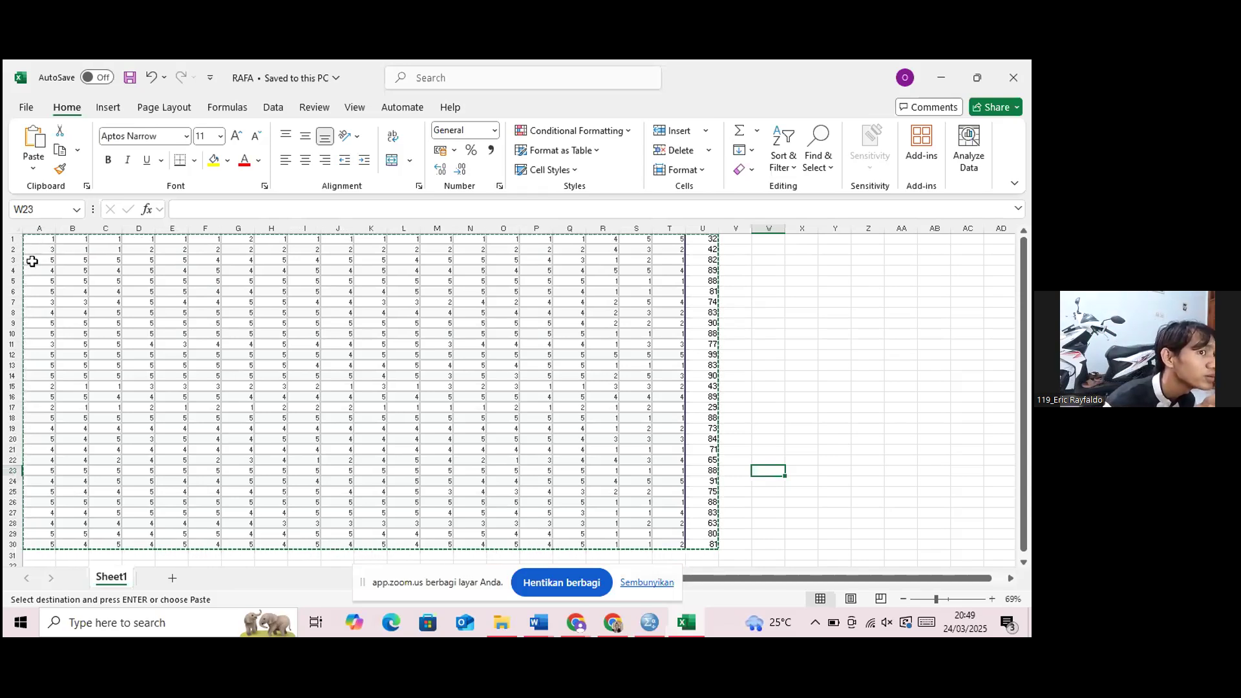
Copy the worksheet's score data in cells A1 to U31 and switch to IBM SPSS Statistics.
{"action": "left_click_drag", "start_coordinate": [28, 241], "coordinate": [717, 546]}
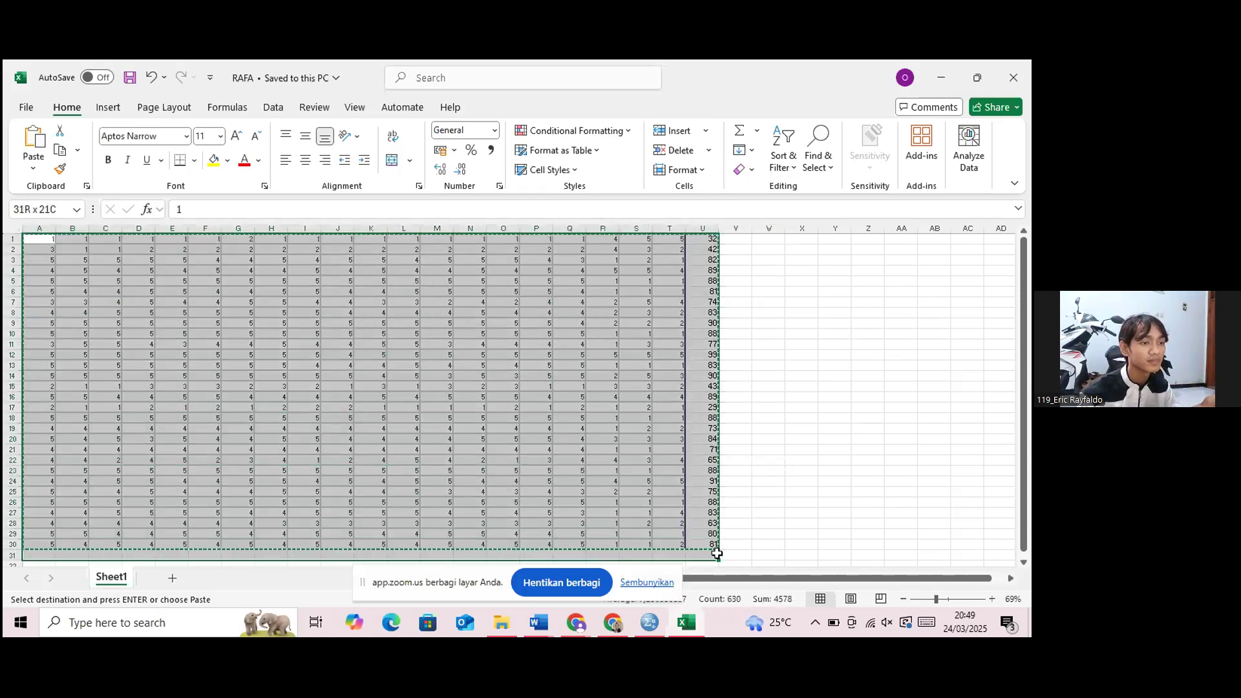
{"action": "right_click", "coordinate": [601, 446]}
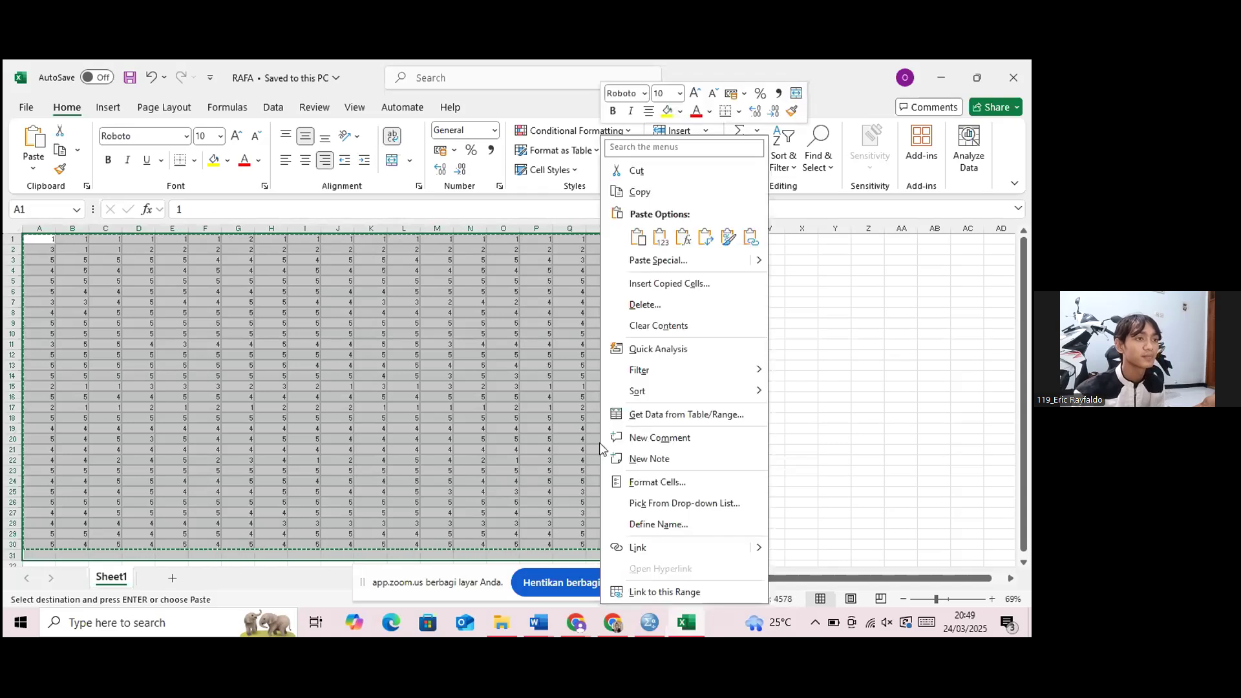
{"action": "left_click", "coordinate": [666, 191]}
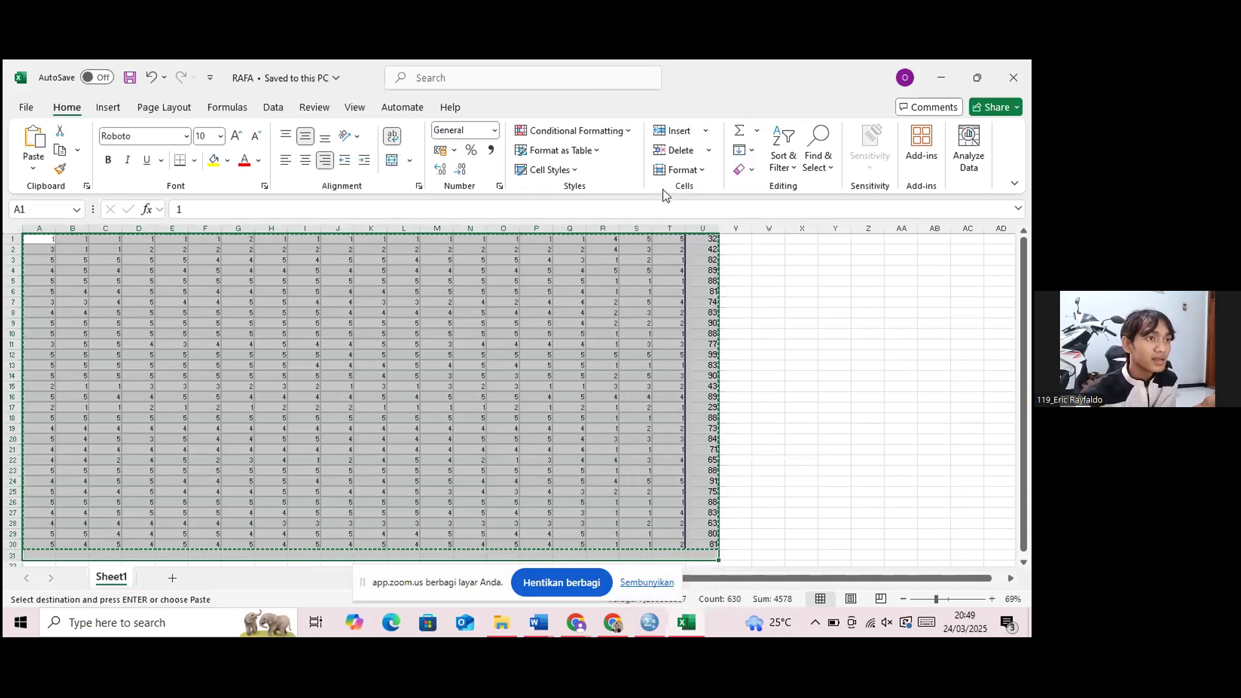
{"action": "left_click", "coordinate": [648, 623]}
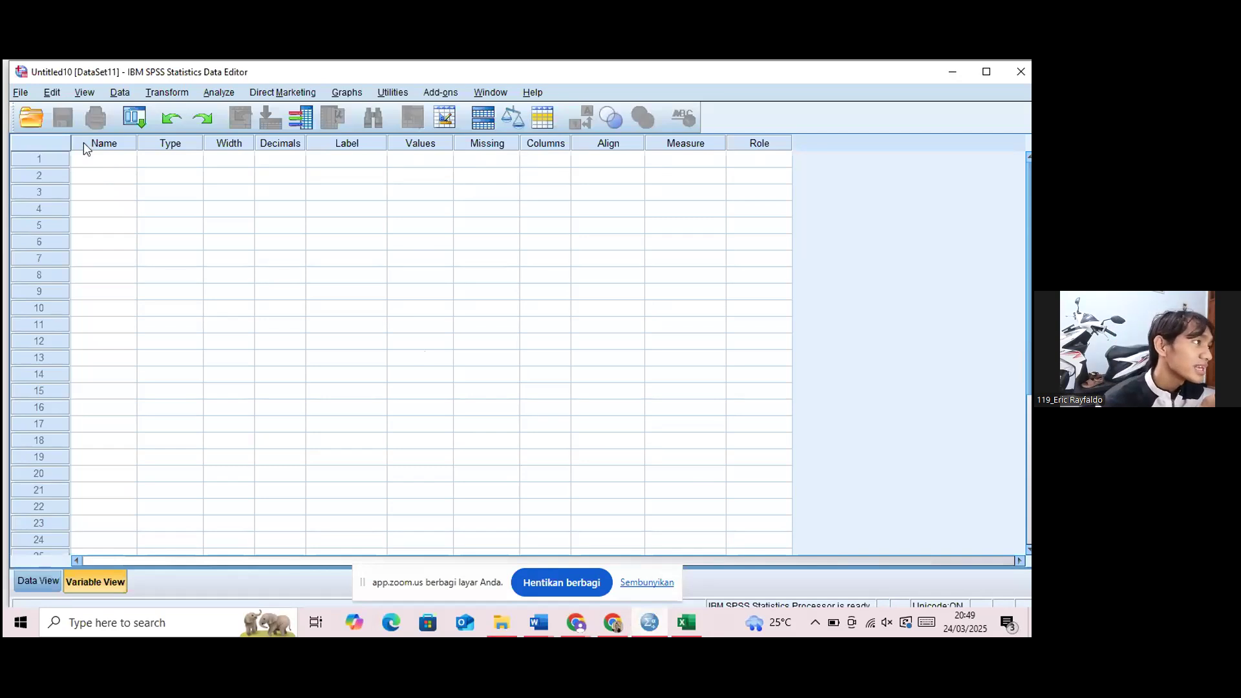
Try to paste the copied scores into the first Name cell of the Variable View.
{"action": "left_click", "coordinate": [92, 160]}
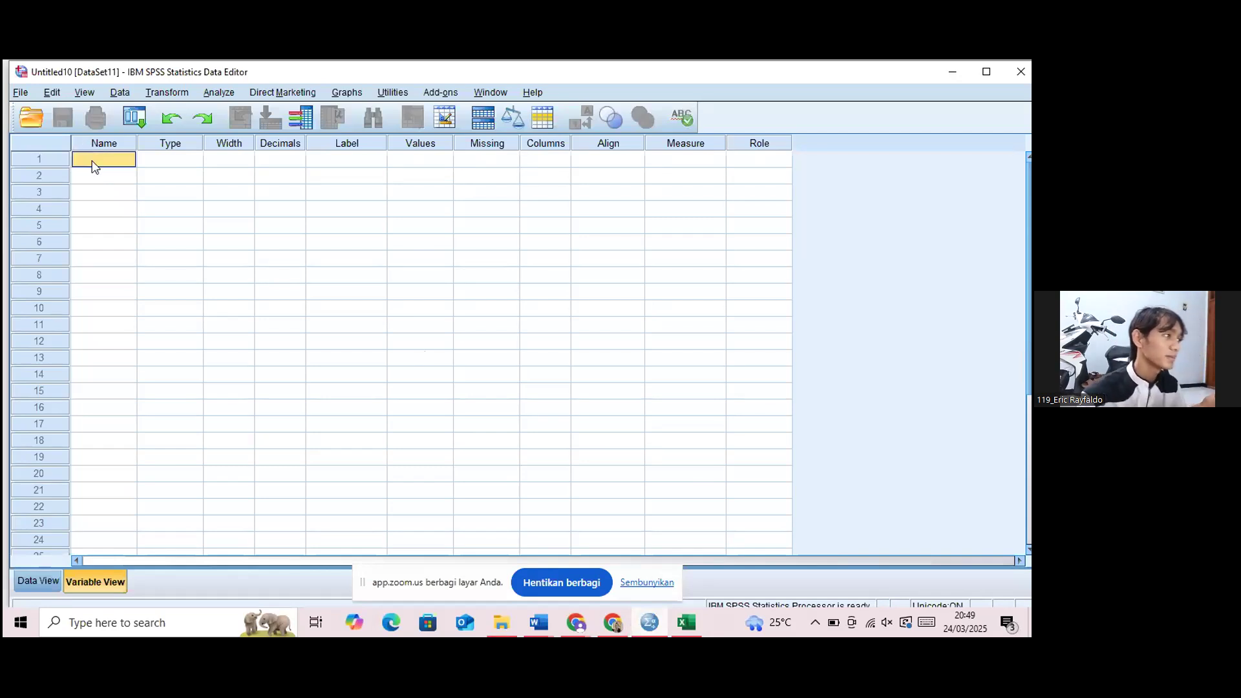
{"action": "right_click", "coordinate": [115, 163]}
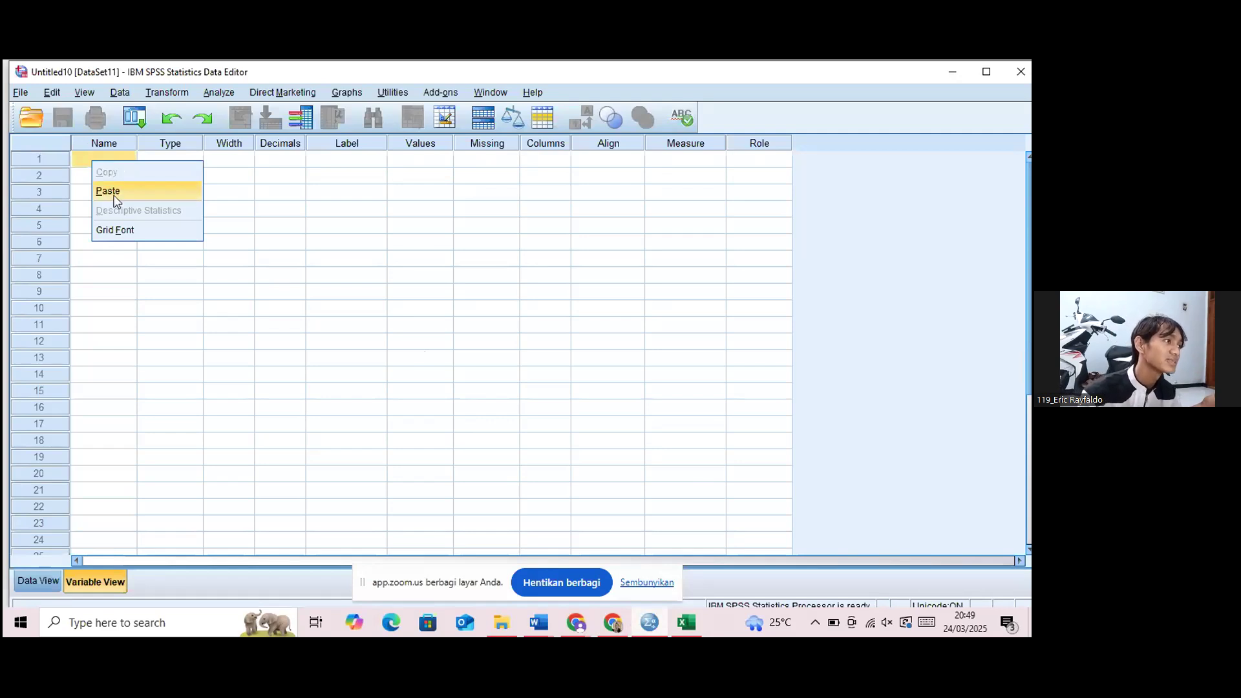
{"action": "left_click", "coordinate": [109, 191]}
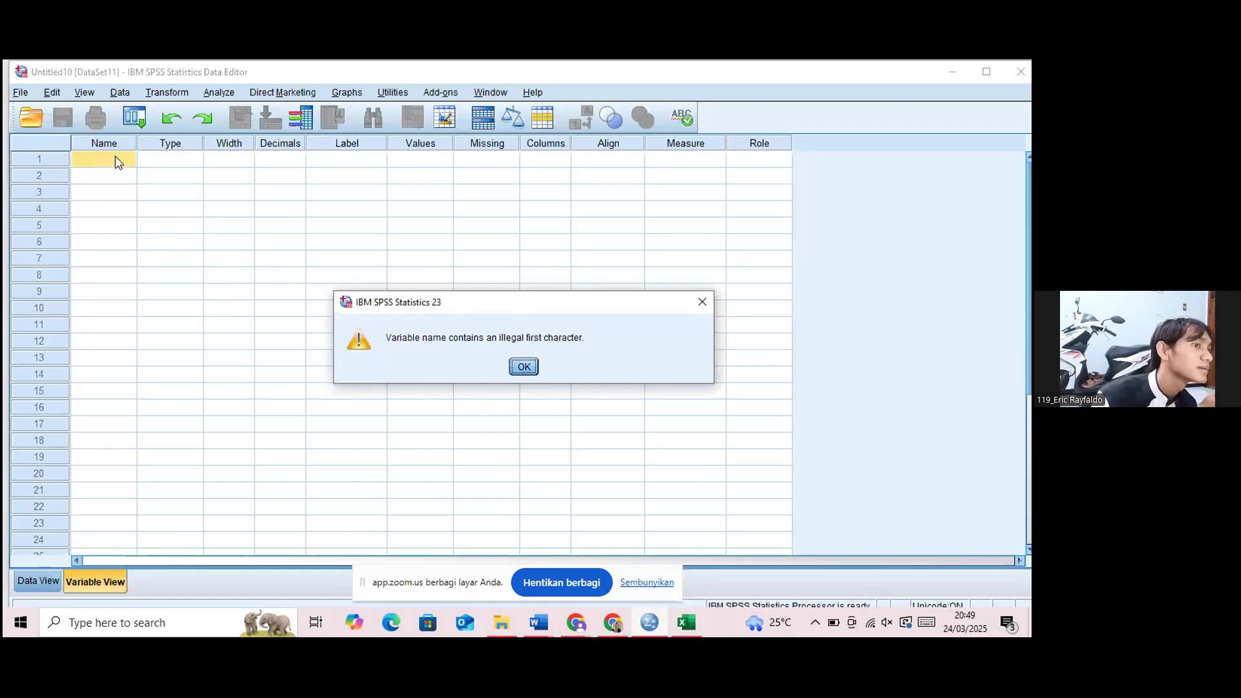
{"action": "left_click", "coordinate": [524, 367]}
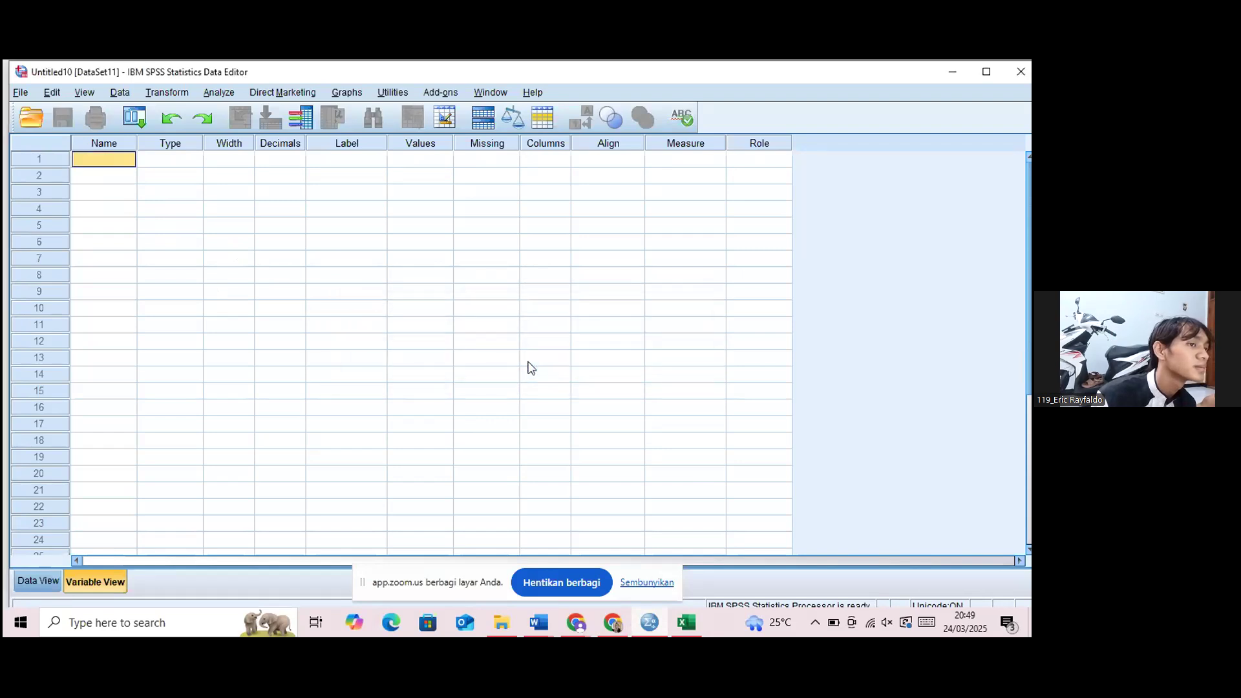
{"action": "right_click", "coordinate": [120, 157]}
{"action": "left_click", "coordinate": [169, 184]}
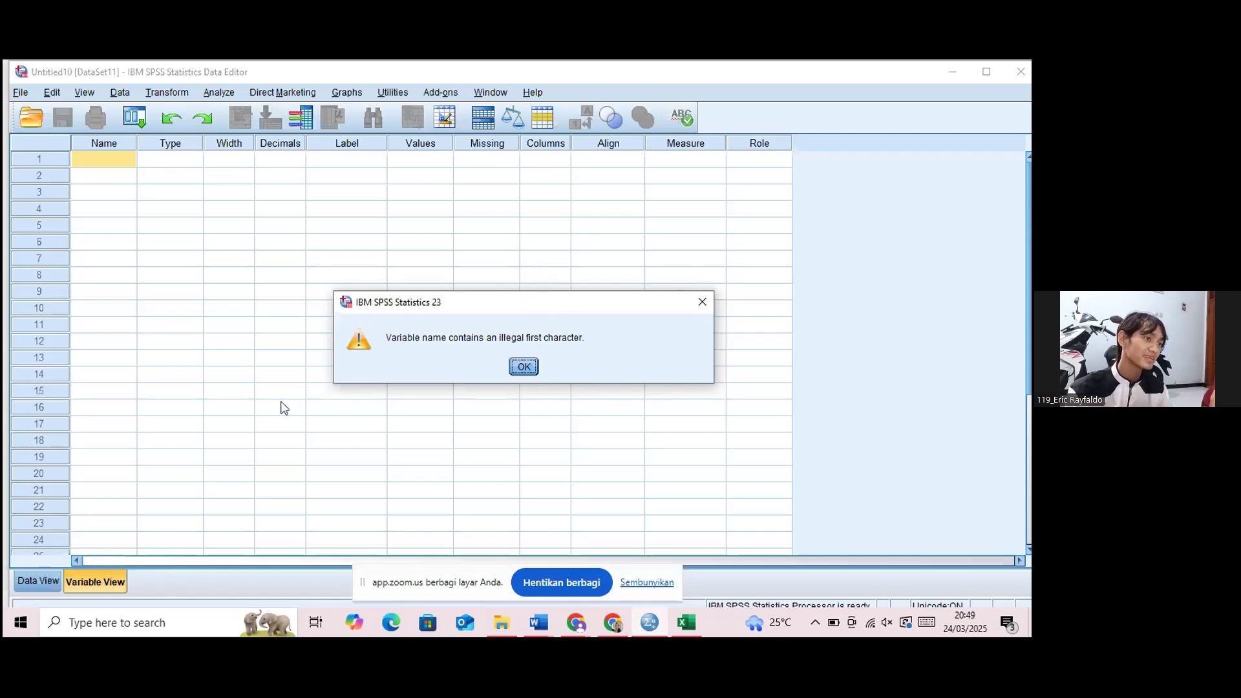
{"action": "left_click", "coordinate": [524, 367]}
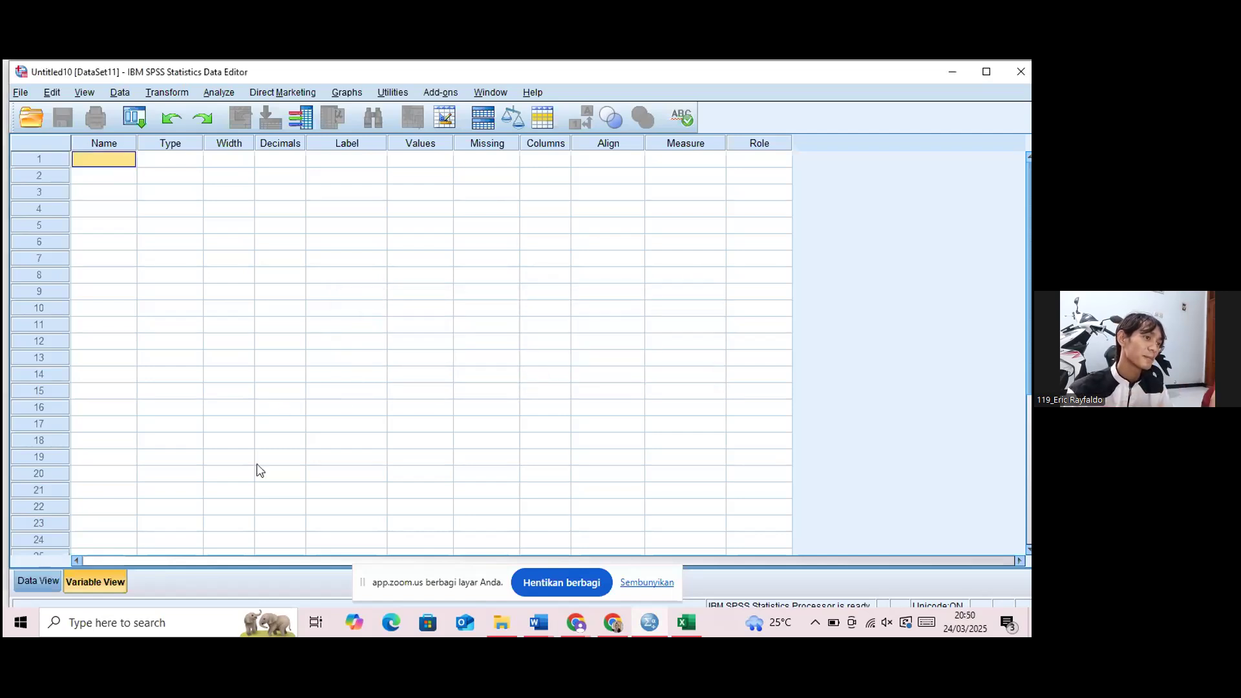
Paste the copied scores into the Data View, starting at row 1 of the first variable column.
{"action": "left_click", "coordinate": [39, 581]}
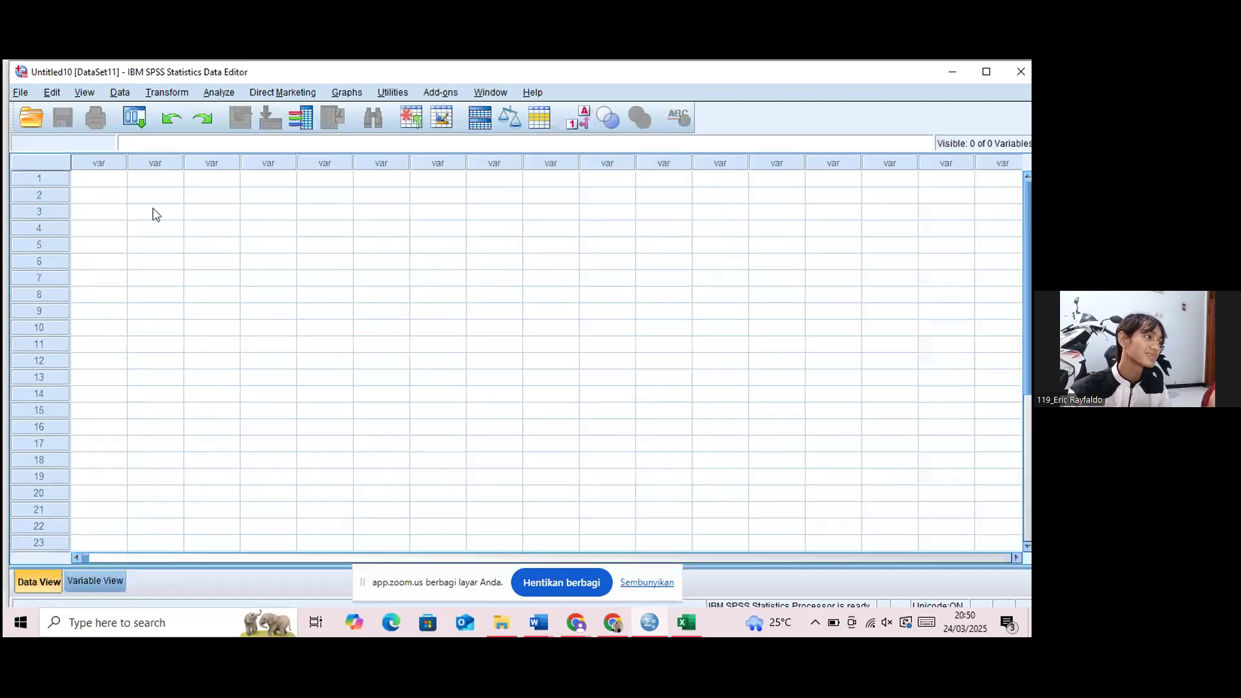
{"action": "left_click", "coordinate": [114, 183]}
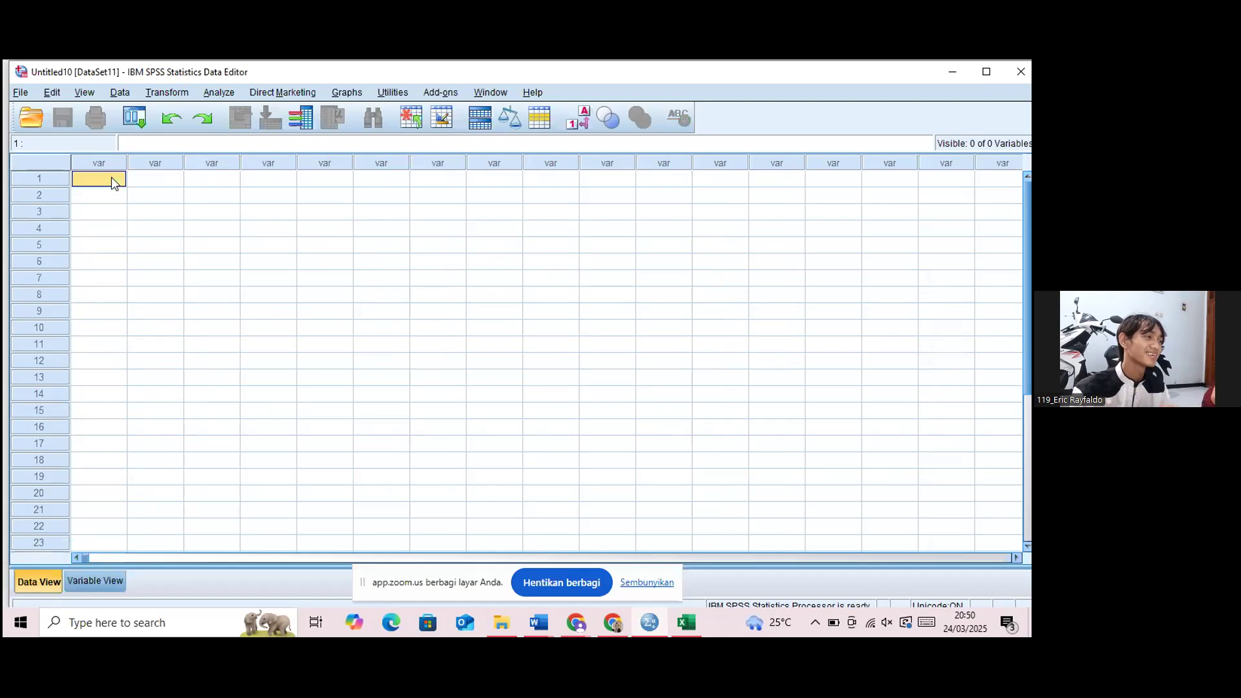
{"action": "left_click", "coordinate": [112, 250]}
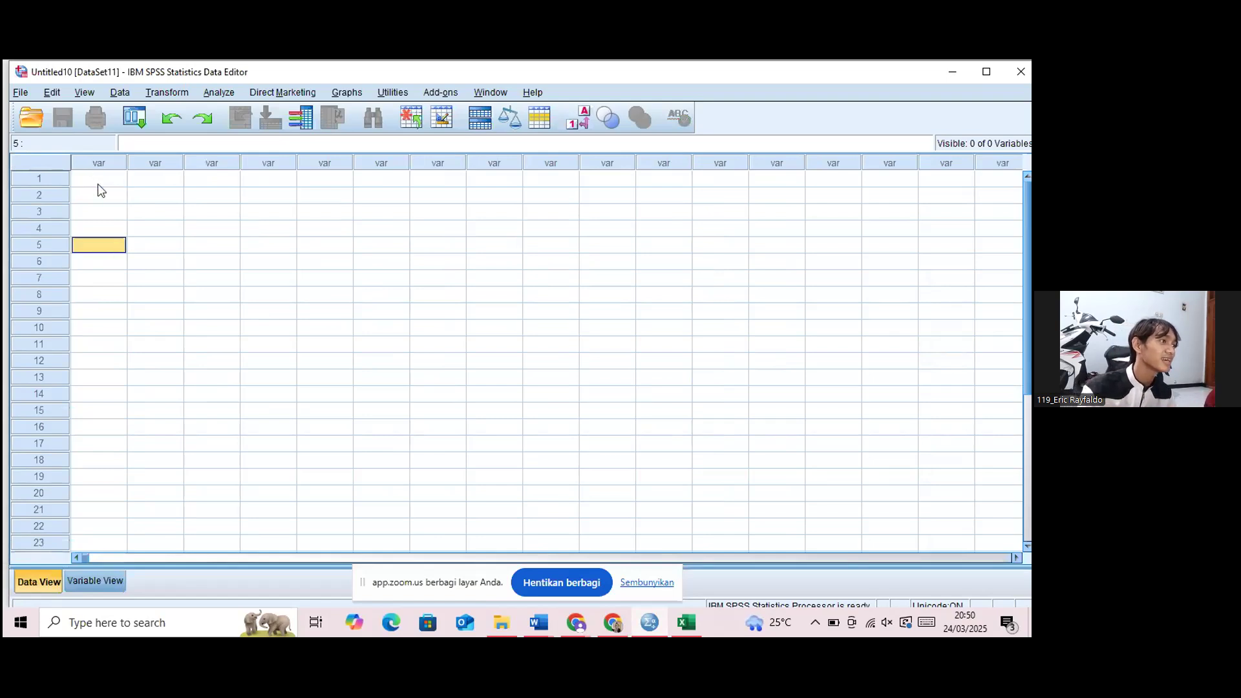
{"action": "double_click", "coordinate": [98, 163]}
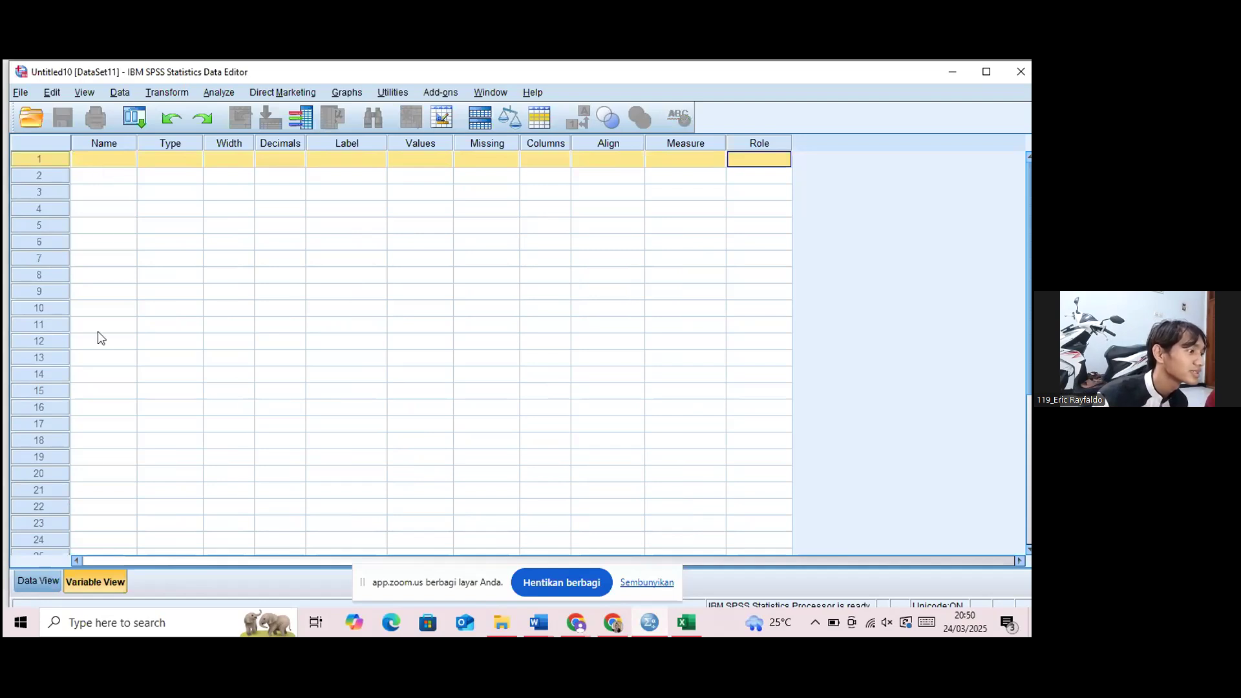
{"action": "left_click", "coordinate": [42, 580]}
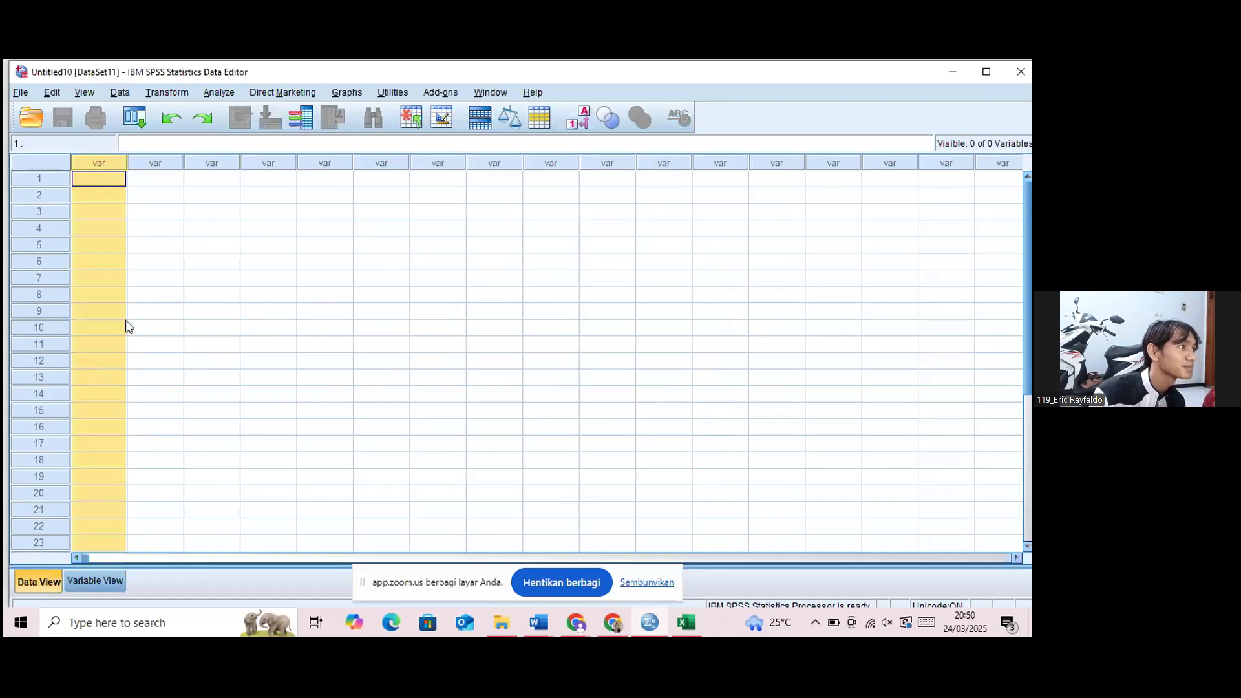
{"action": "left_click", "coordinate": [93, 183]}
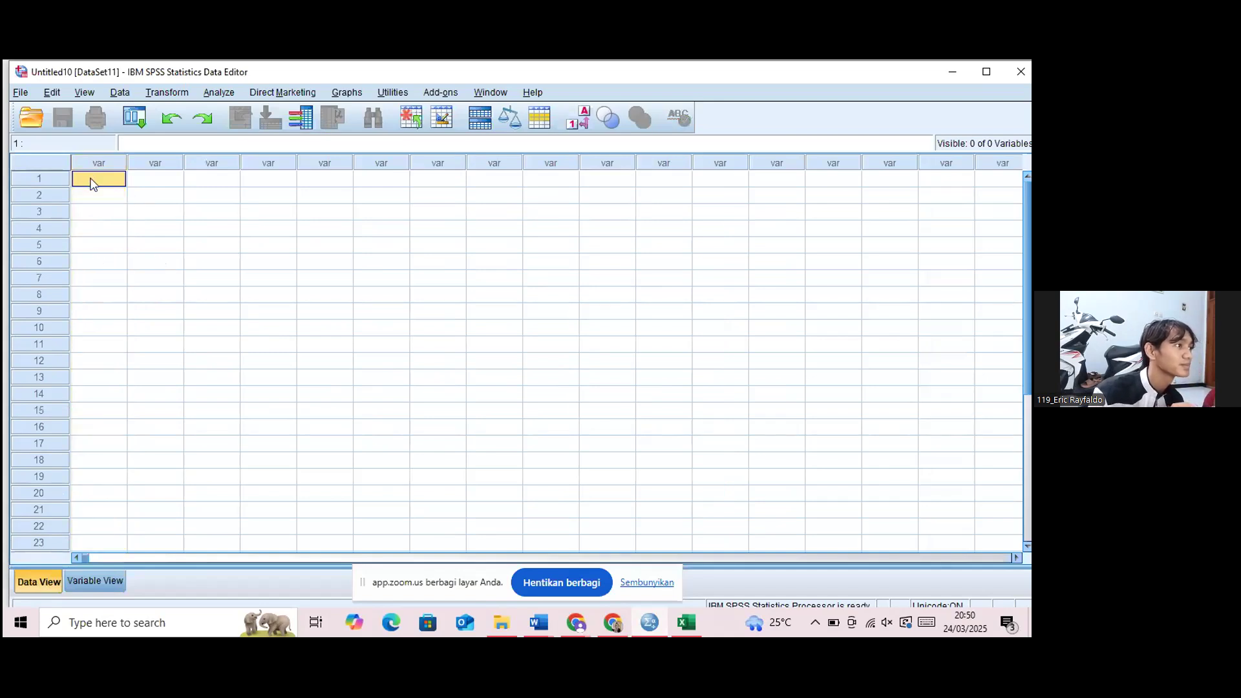
{"action": "right_click", "coordinate": [93, 184]}
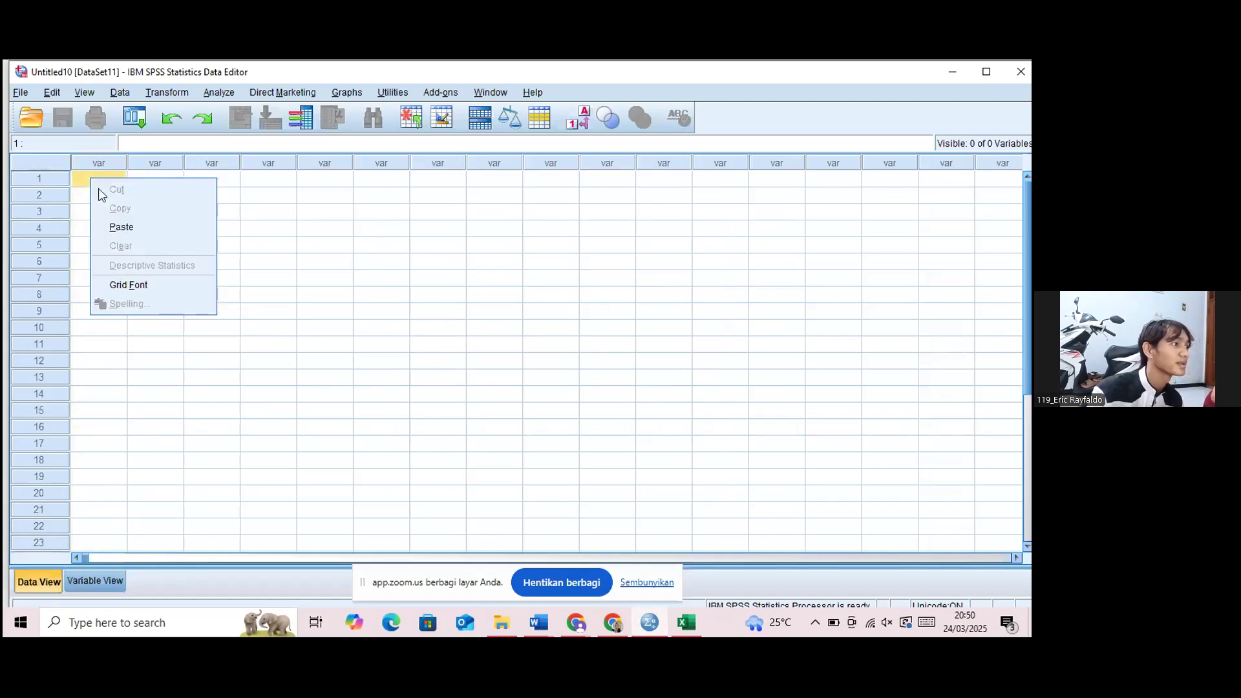
{"action": "left_click", "coordinate": [133, 231]}
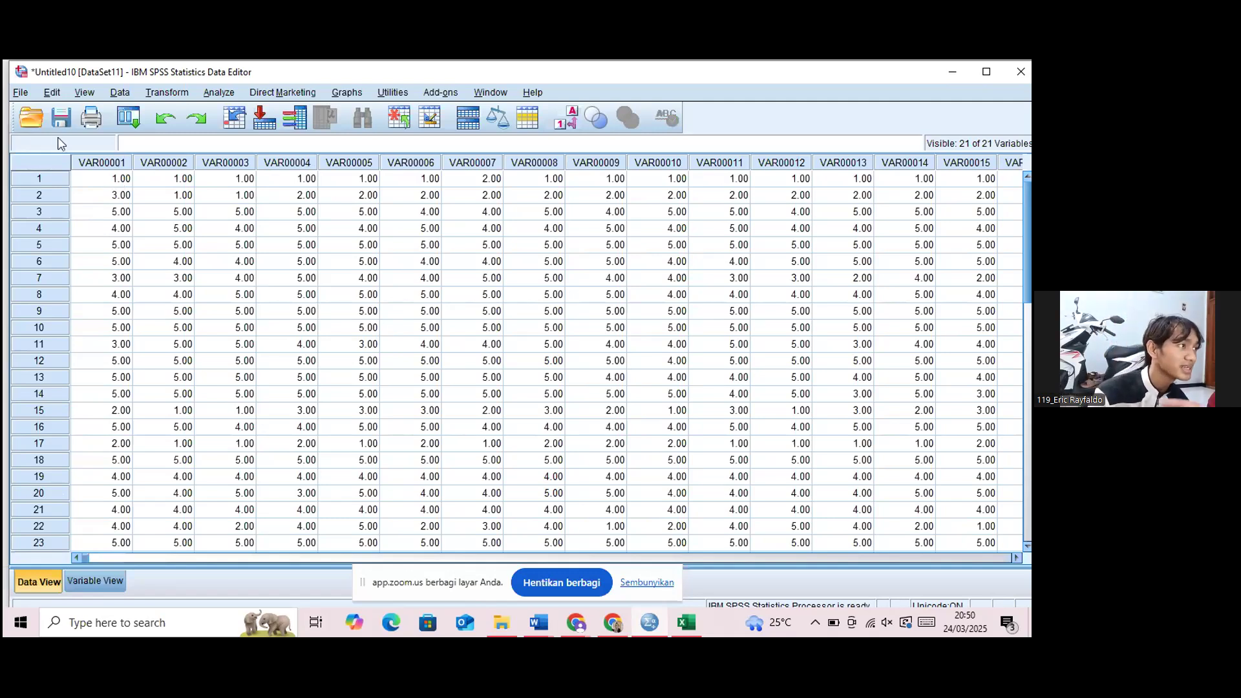
{"action": "left_click", "coordinate": [104, 162]}
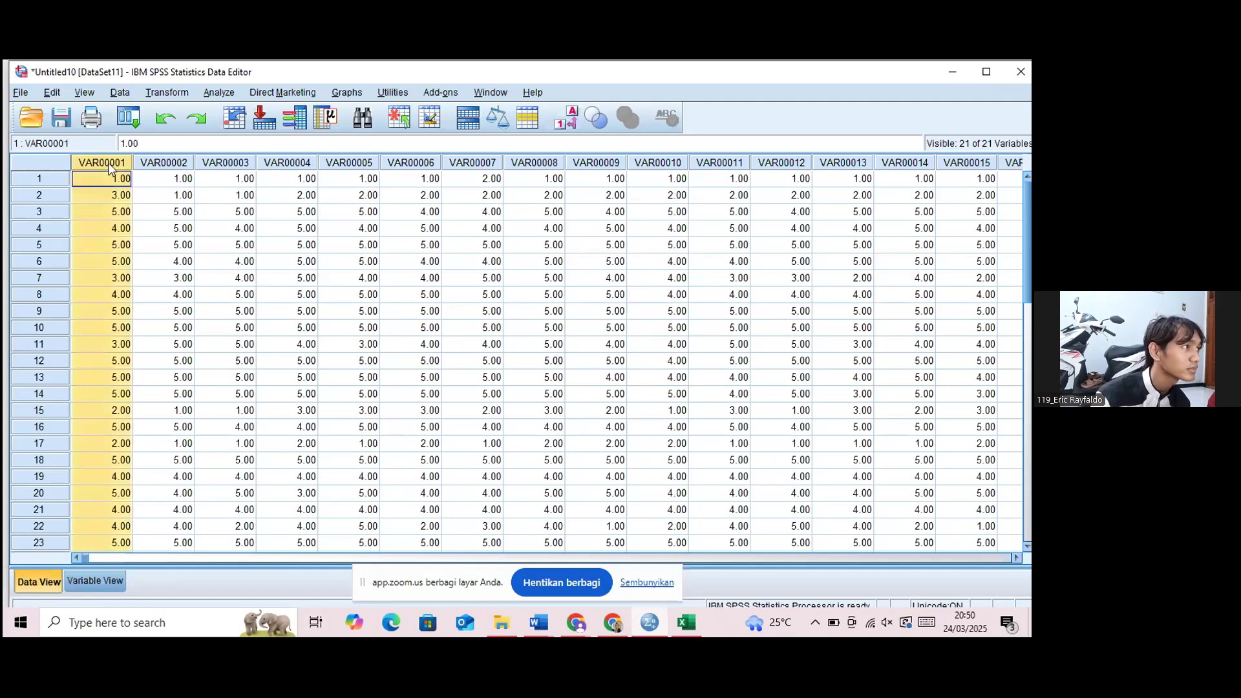
{"action": "left_click", "coordinate": [117, 179]}
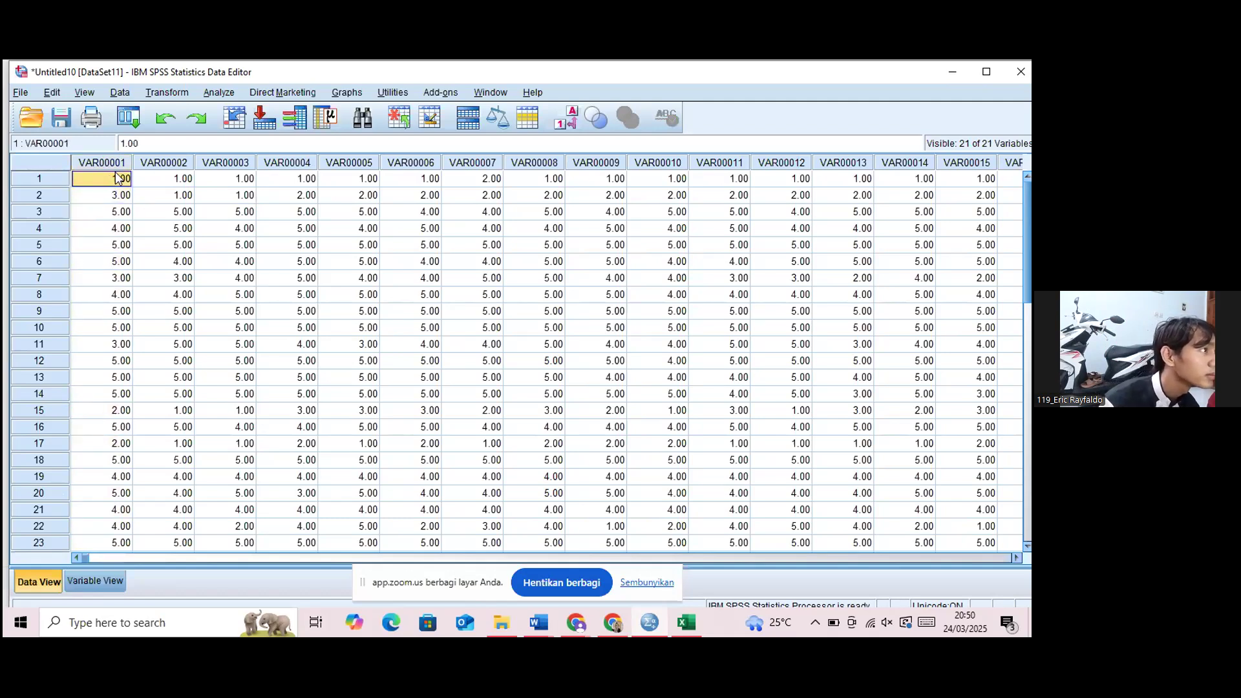
{"action": "left_click", "coordinate": [113, 163]}
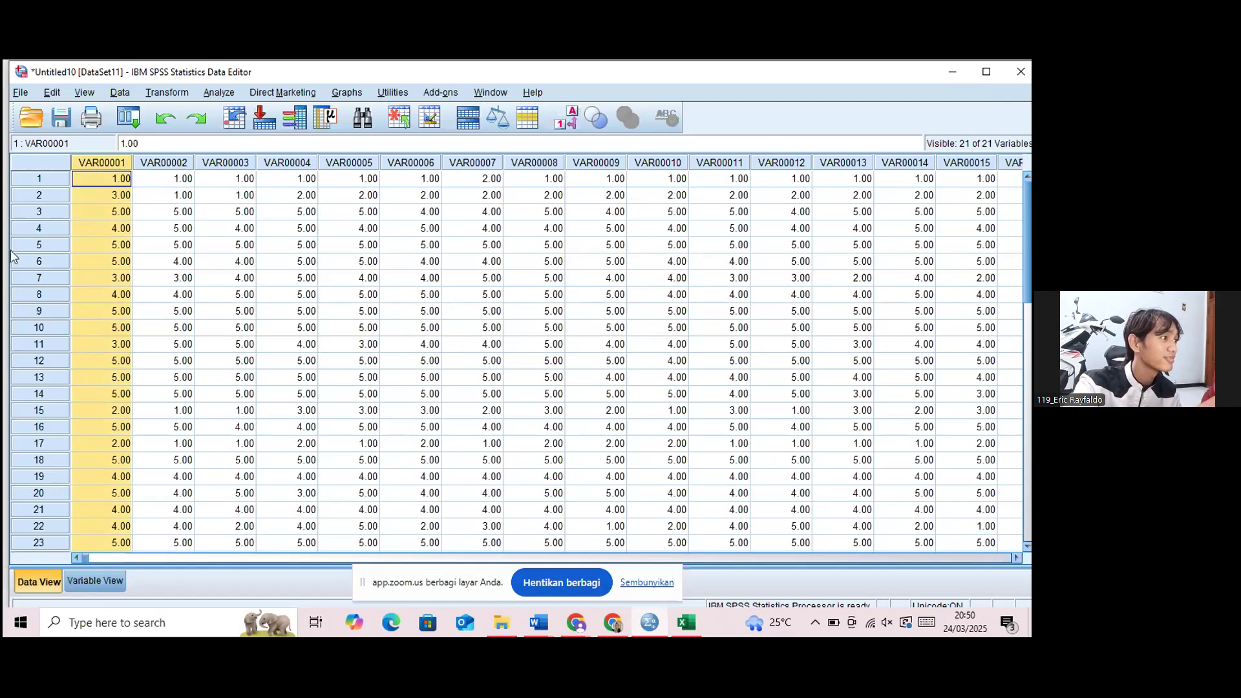
In the Variable View's Name column, replace every occurrence of VAR000 with Item_.
{"action": "left_click", "coordinate": [89, 583]}
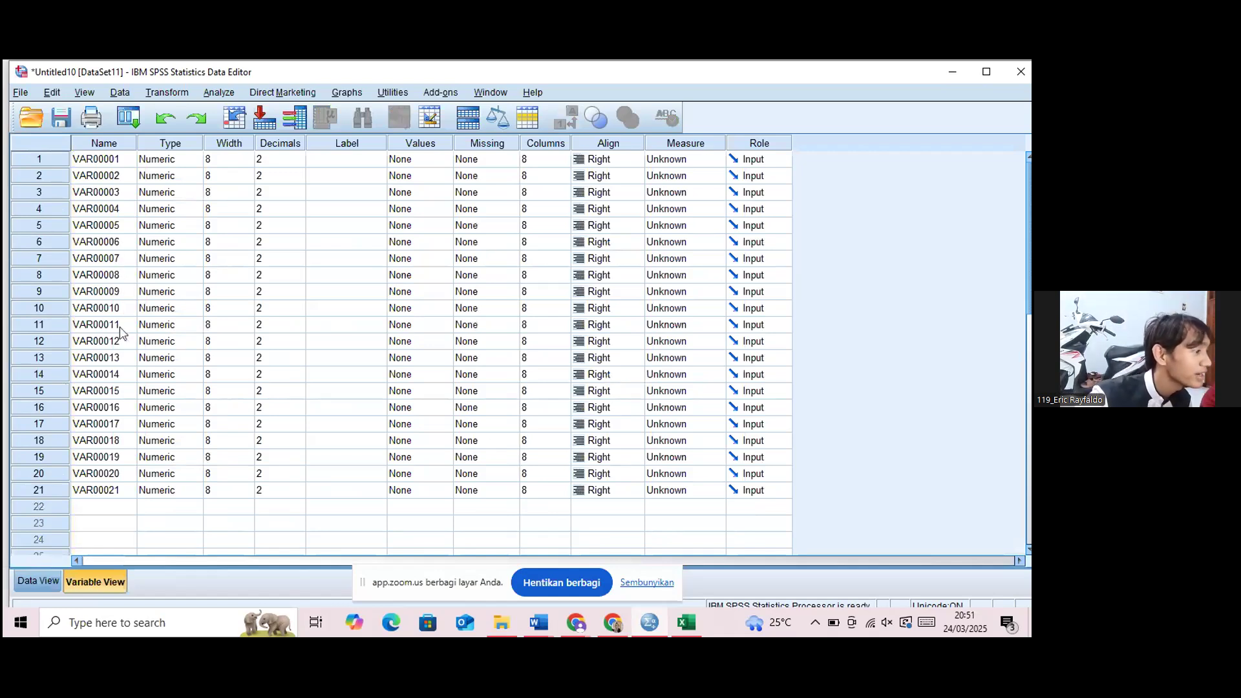
{"action": "left_click", "coordinate": [104, 143]}
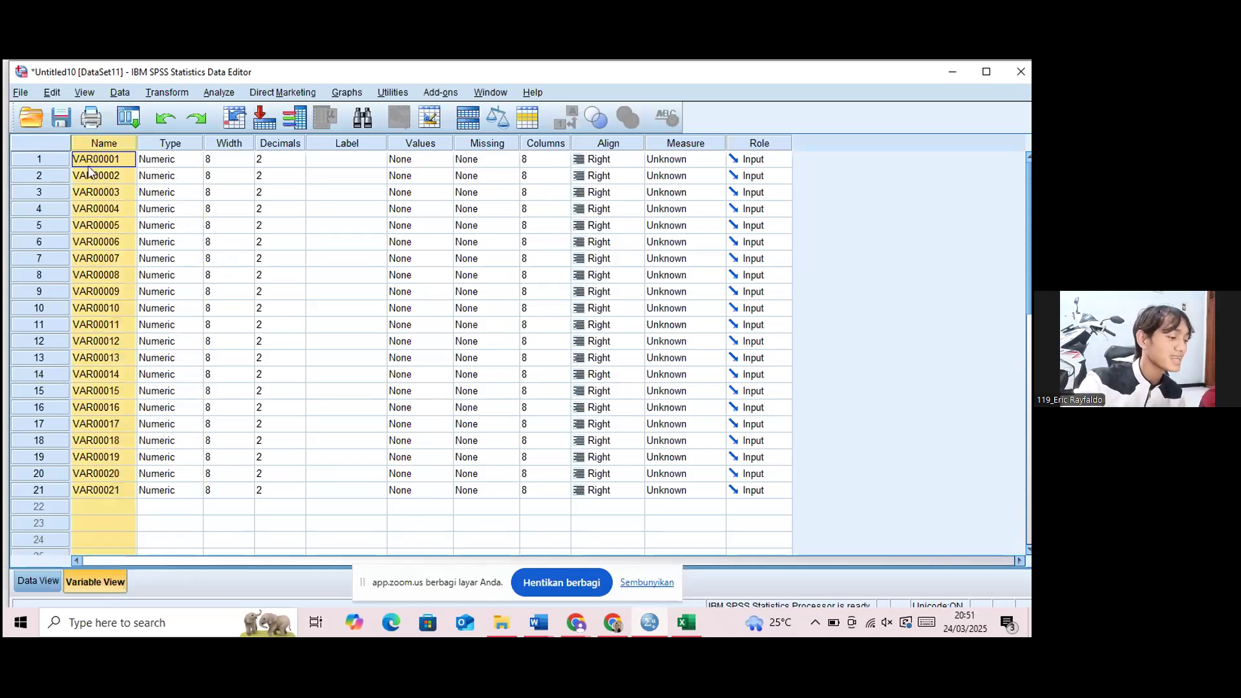
{"action": "key", "text": "ctrl+f"}
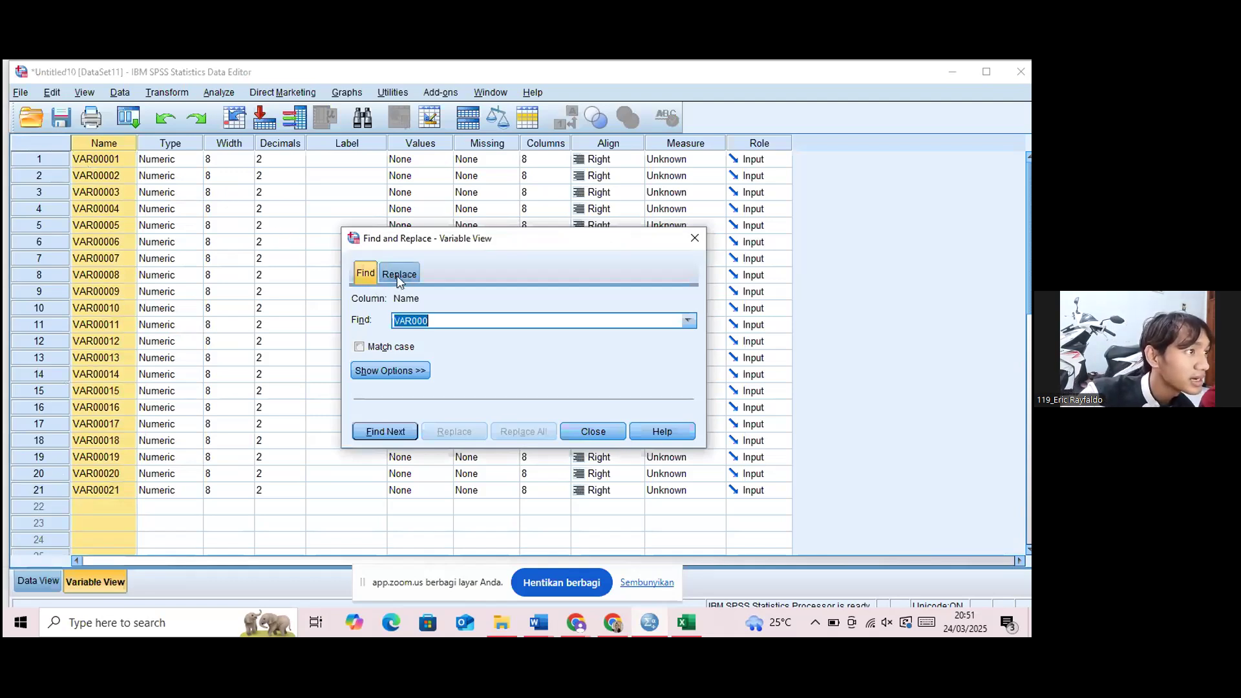
{"action": "left_click", "coordinate": [394, 273]}
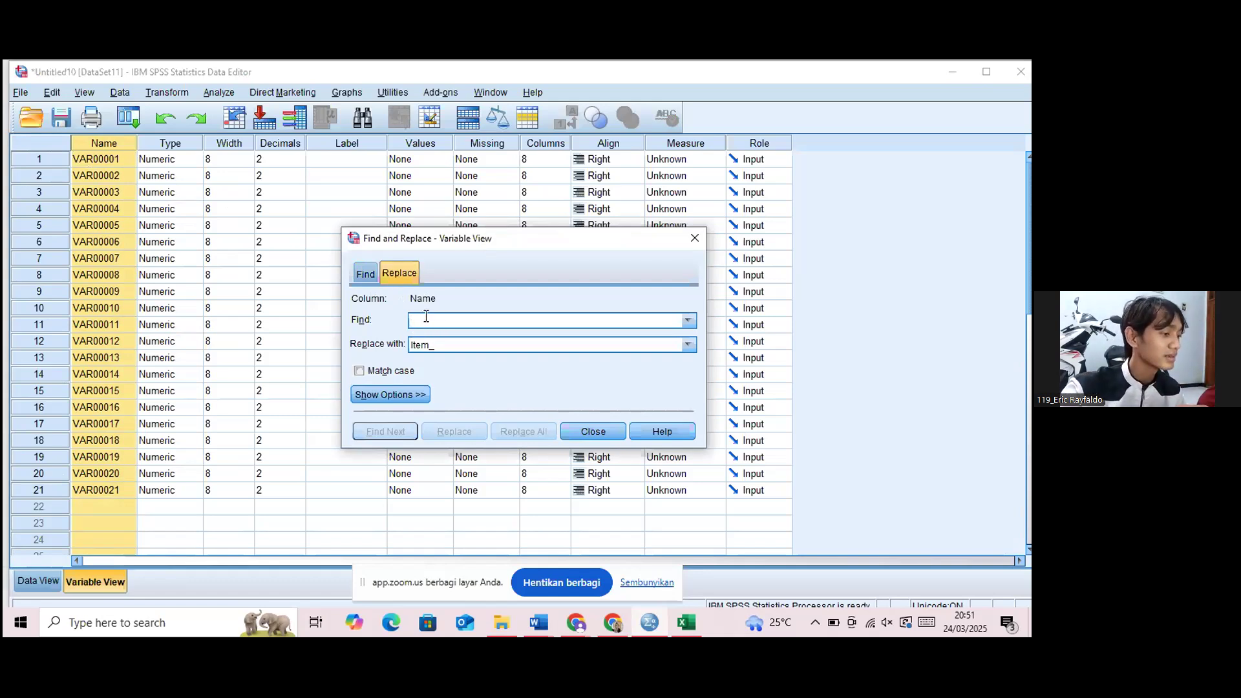
{"action": "type", "text": "V"}
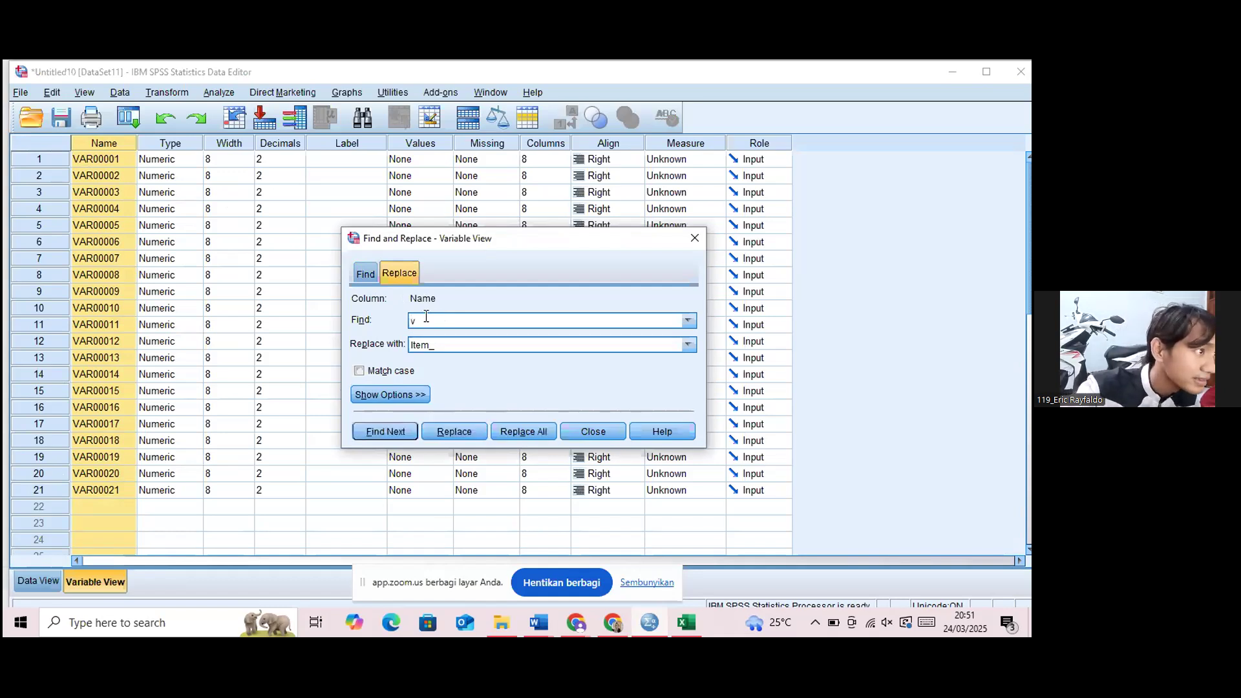
{"action": "key", "text": "BackSpace"}
{"action": "type", "text": "VA"}
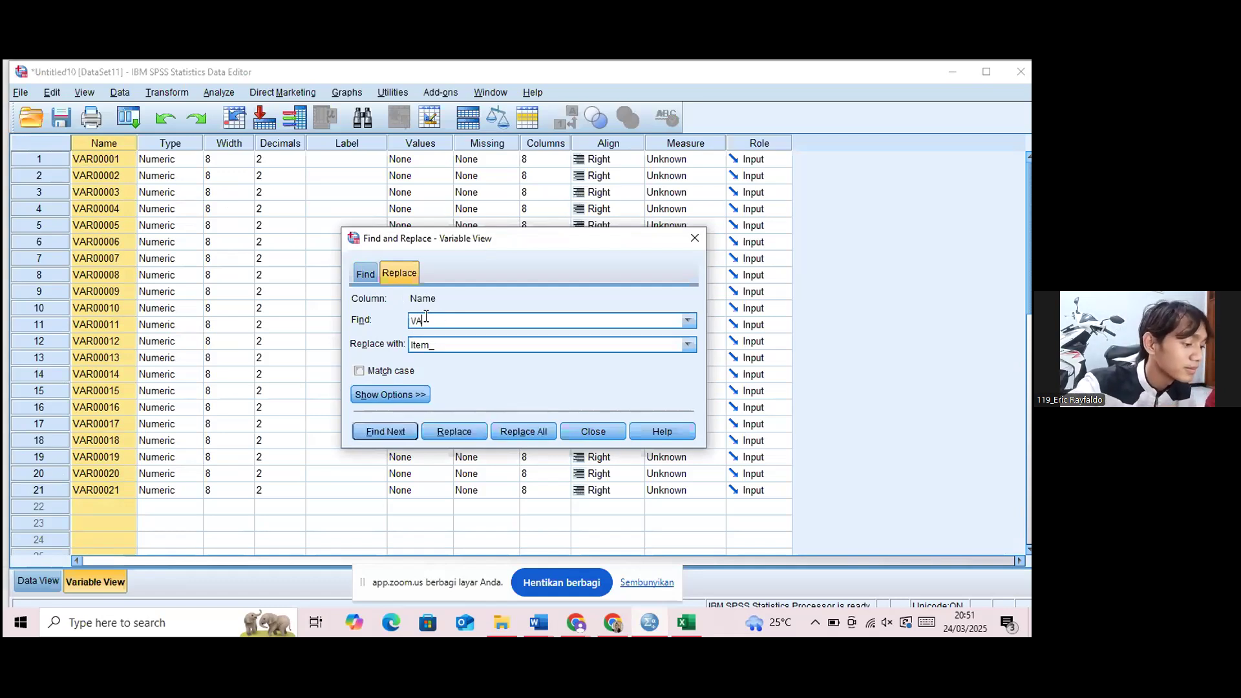
{"action": "type", "text": "R00"}
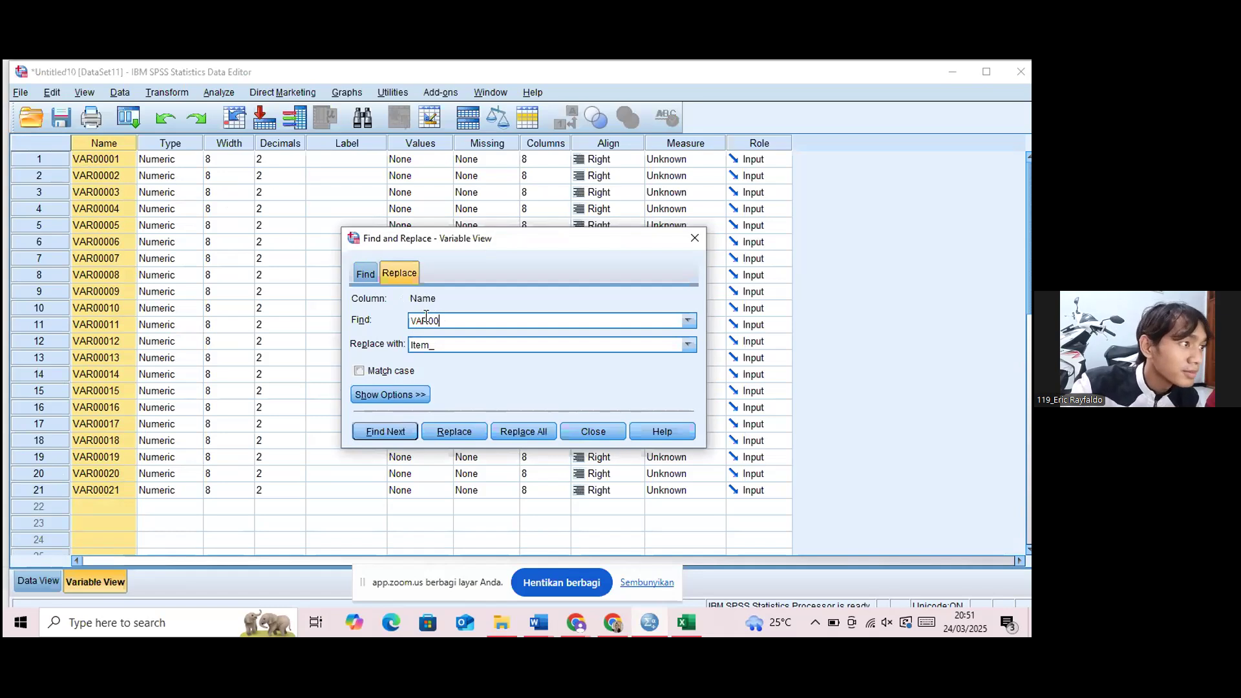
{"action": "type", "text": "0"}
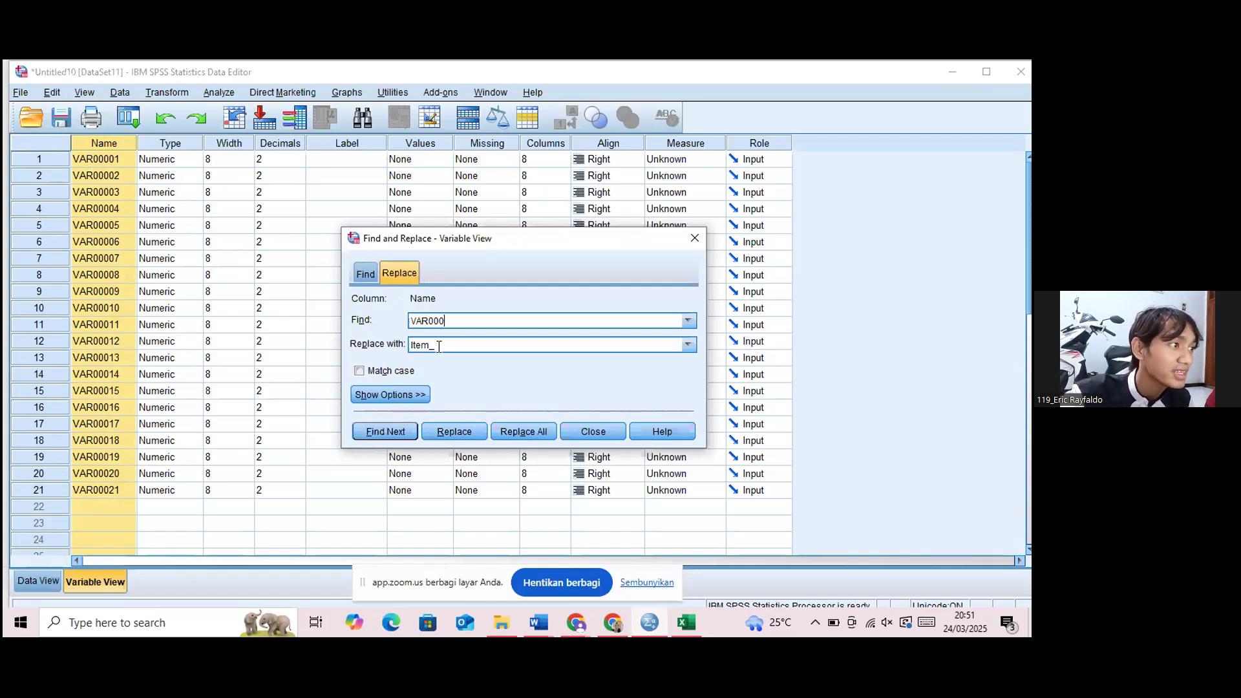
{"action": "left_click", "coordinate": [445, 344]}
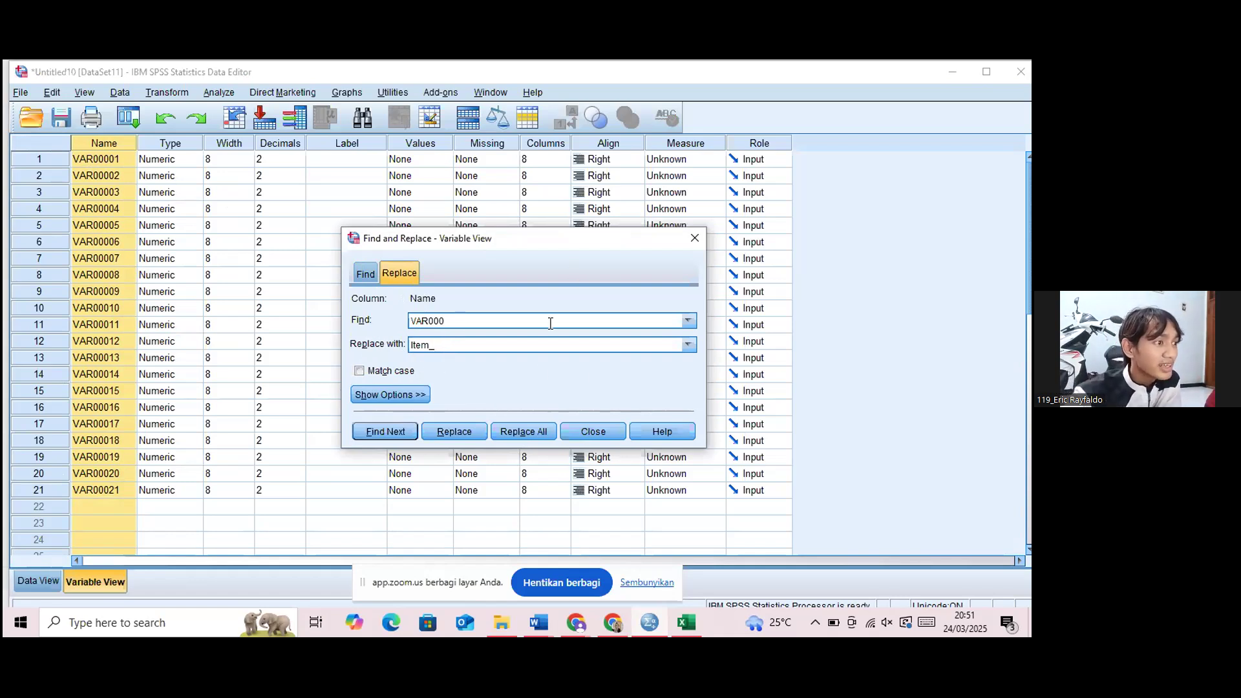
{"action": "left_click", "coordinate": [530, 431]}
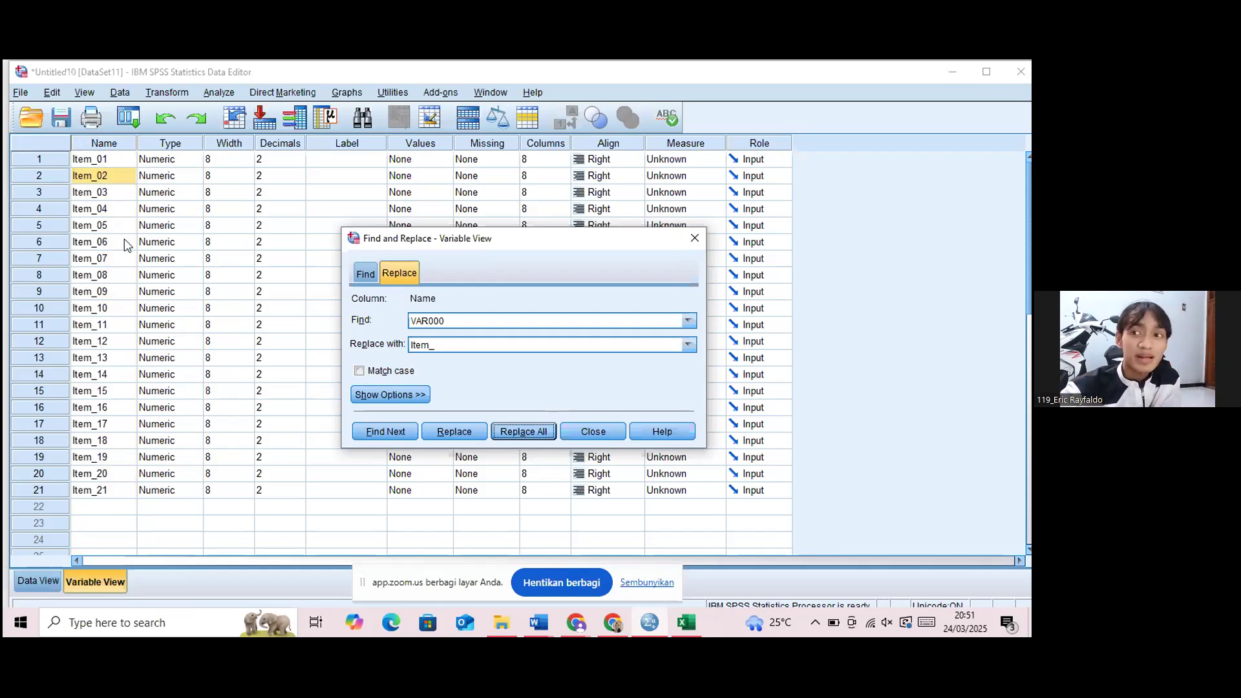
{"action": "left_click", "coordinate": [695, 237]}
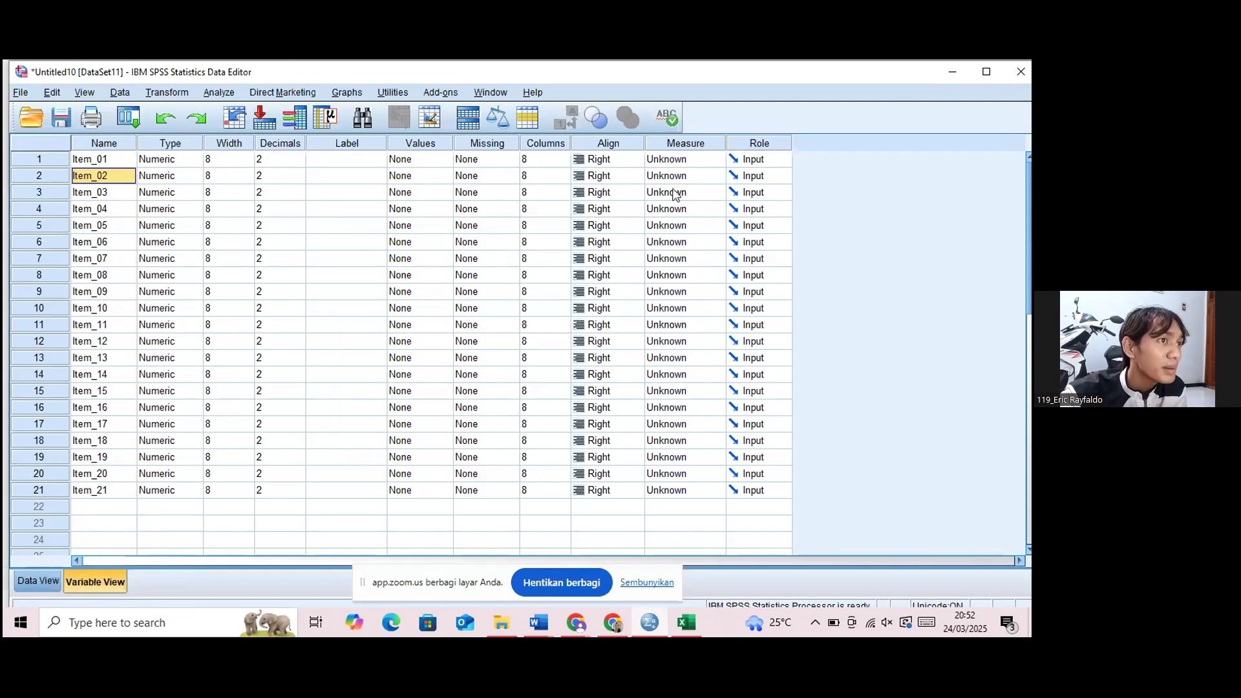
Set Decimals to 0 for all variables from Item_01 to Item_21 in the Variable View.
{"action": "left_click", "coordinate": [272, 157]}
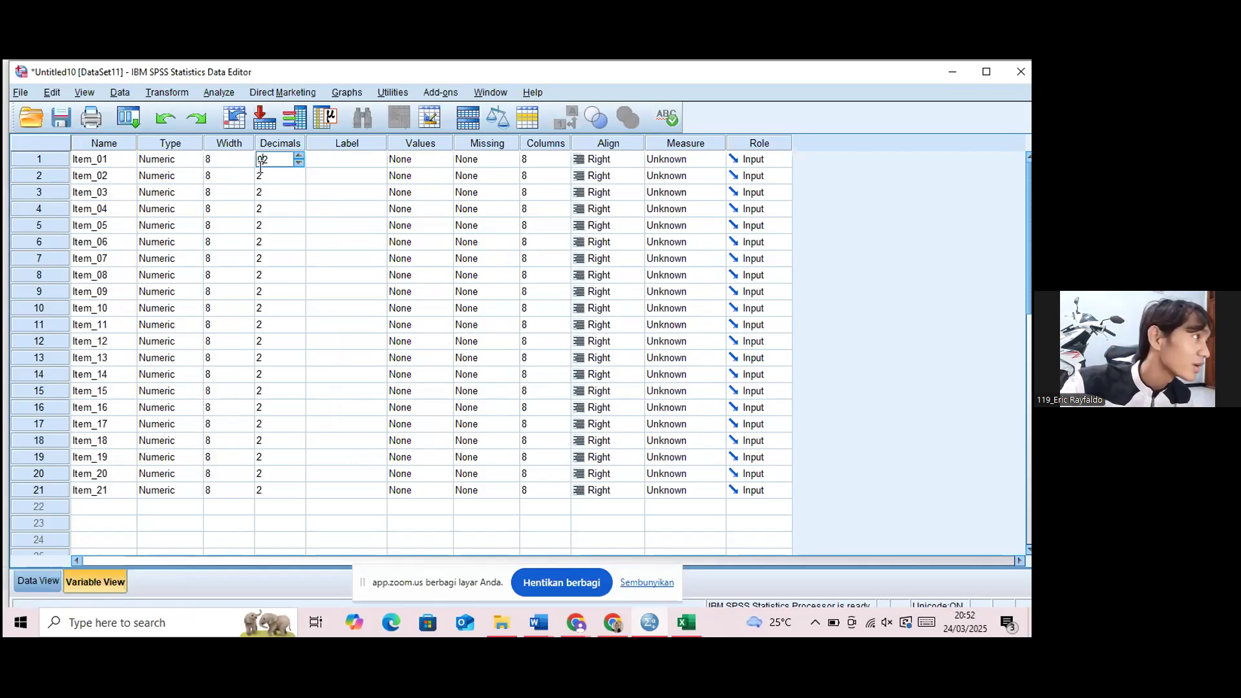
{"action": "left_click", "coordinate": [260, 173]}
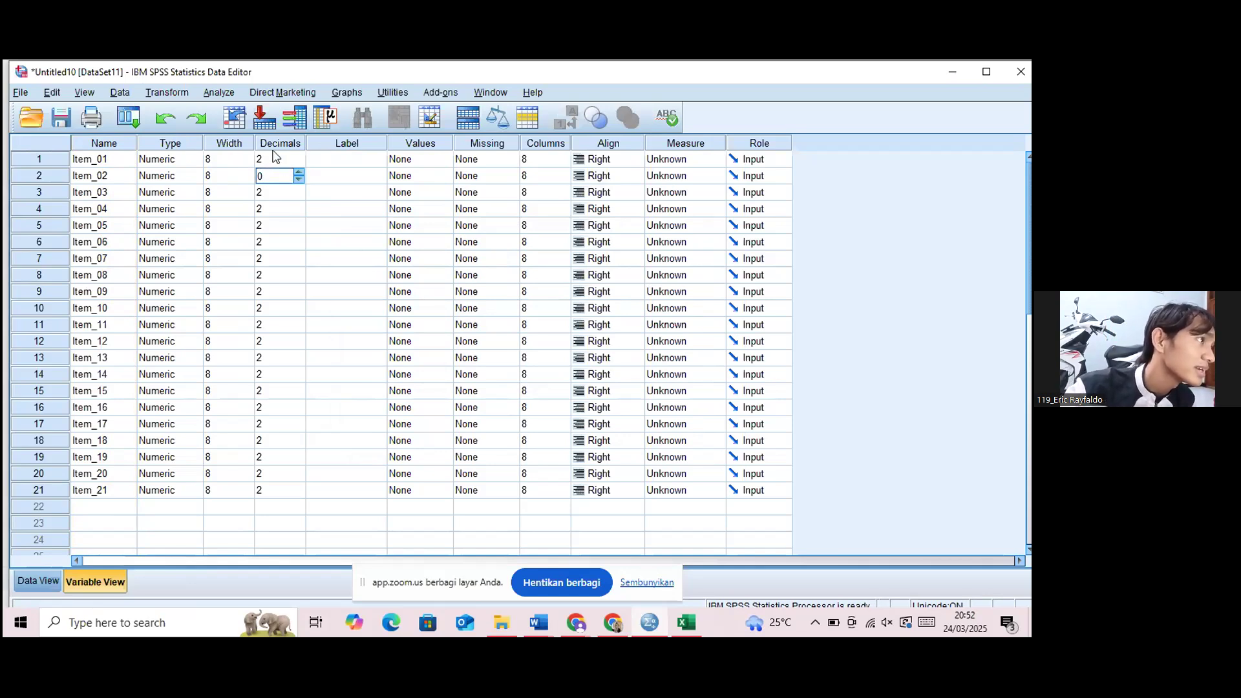
{"action": "left_click", "coordinate": [273, 150]}
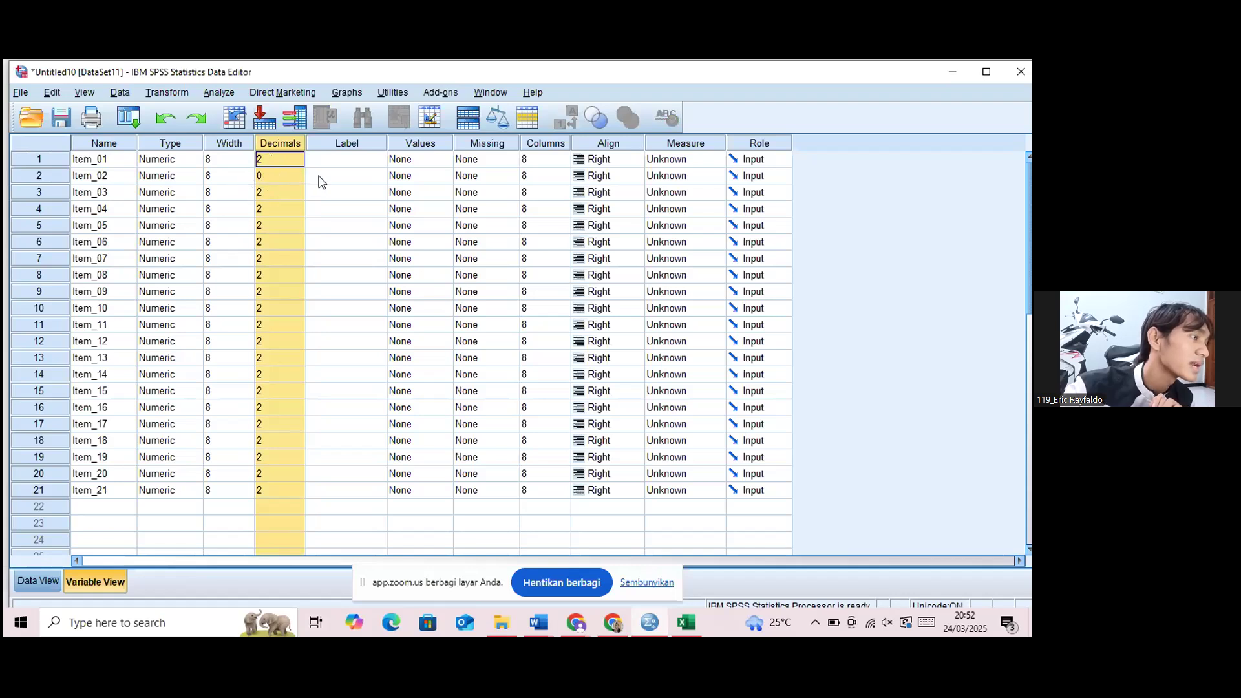
{"action": "left_click", "coordinate": [295, 159]}
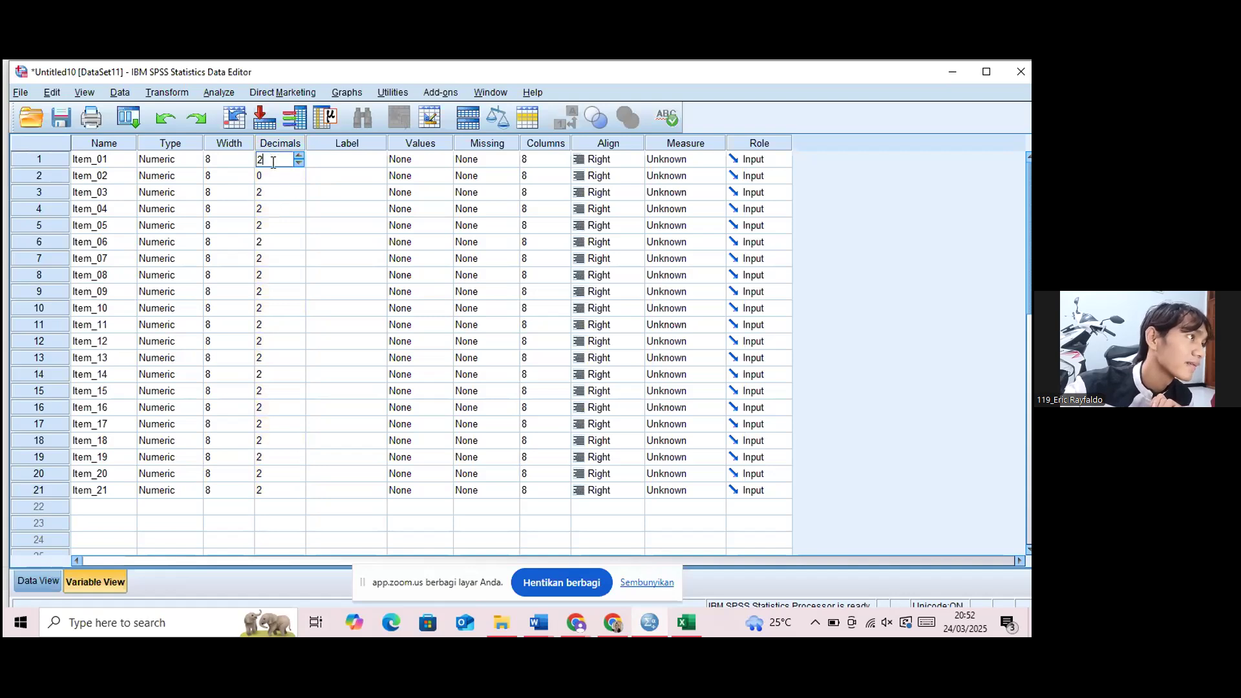
{"action": "type", "text": "0"}
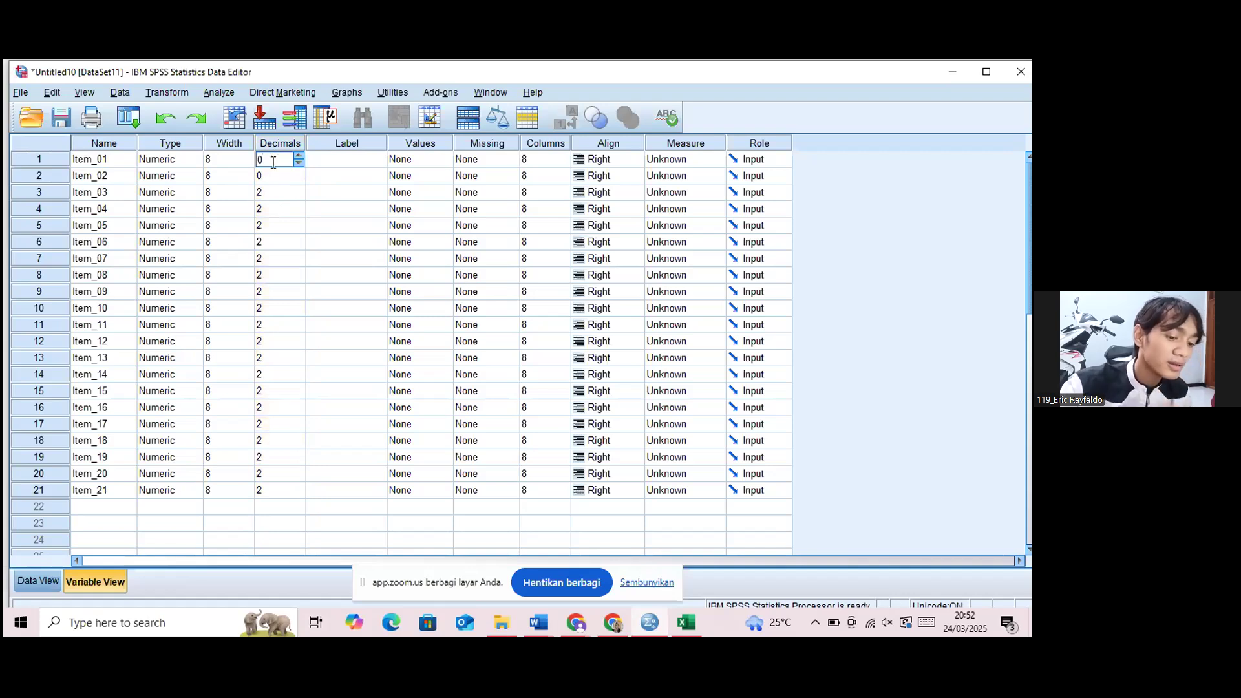
{"action": "key", "text": "Return"}
{"action": "key", "text": "Return"}
{"action": "type", "text": "0"}
{"action": "key", "text": "Return"}
{"action": "type", "text": "0"}
{"action": "key", "text": "Return"}
{"action": "type", "text": "0"}
{"action": "key", "text": "Return"}
{"action": "type", "text": "0"}
{"action": "key", "text": "Return"}
{"action": "type", "text": "0"}
{"action": "key", "text": "Return"}
{"action": "type", "text": "0"}
{"action": "key", "text": "Return"}
{"action": "type", "text": "0"}
{"action": "key", "text": "Return"}
{"action": "type", "text": "0"}
{"action": "key", "text": "Return"}
{"action": "type", "text": "0"}
{"action": "key", "text": "Return"}
{"action": "type", "text": "00"}
{"action": "key", "text": "Return"}
{"action": "type", "text": "0"}
{"action": "key", "text": "Return"}
{"action": "type", "text": "0"}
{"action": "key", "text": "Return"}
{"action": "type", "text": "0"}
{"action": "key", "text": "Return"}
{"action": "key", "text": "0"}
{"action": "key", "text": "Return"}
{"action": "type", "text": "0"}
{"action": "key", "text": "Return"}
{"action": "type", "text": "0"}
{"action": "key", "text": "Return"}
{"action": "type", "text": "0"}
{"action": "key", "text": "Return"}
{"action": "type", "text": "0"}
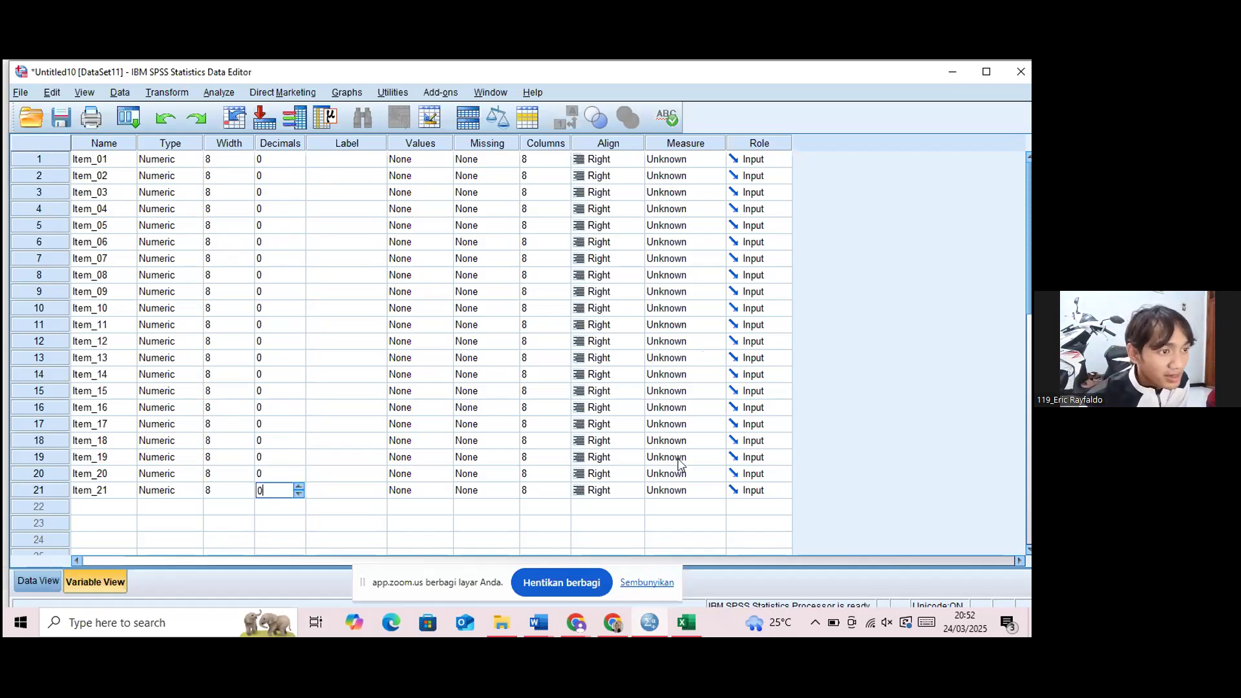
Set the Measure of every variable from Item_21 up to Item_01 to Scale.
{"action": "left_click", "coordinate": [689, 496]}
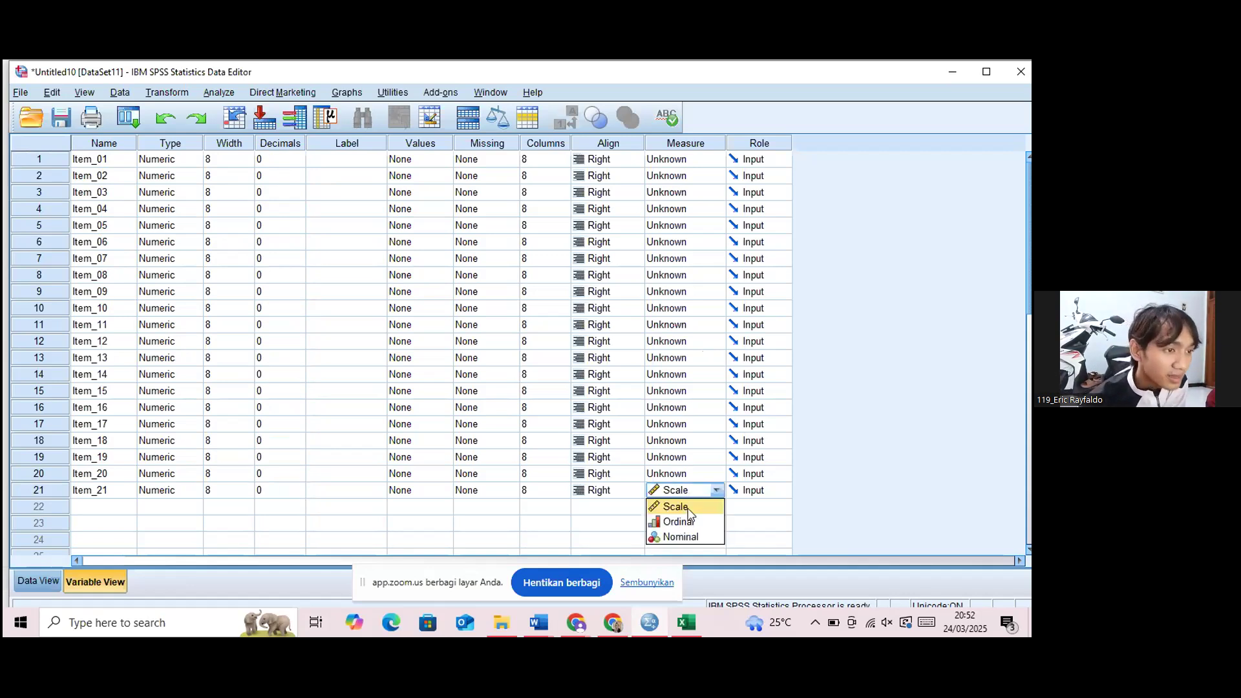
{"action": "left_click", "coordinate": [689, 510]}
{"action": "left_click", "coordinate": [689, 476]}
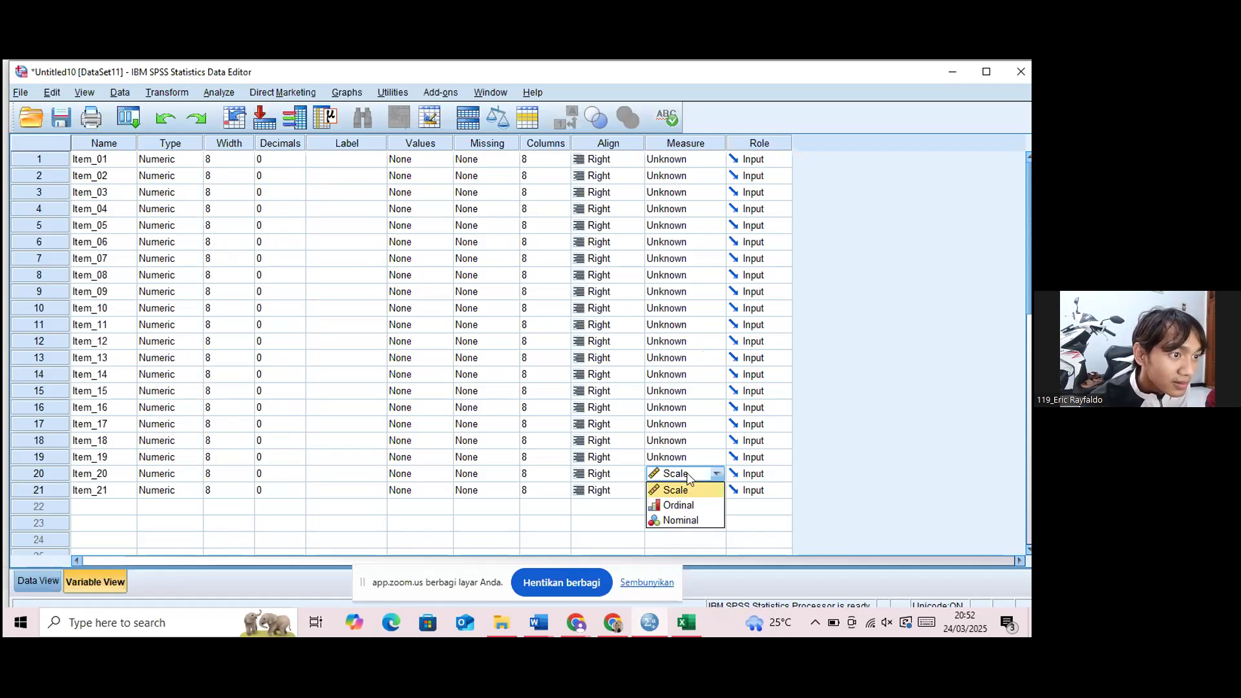
{"action": "left_click", "coordinate": [690, 492]}
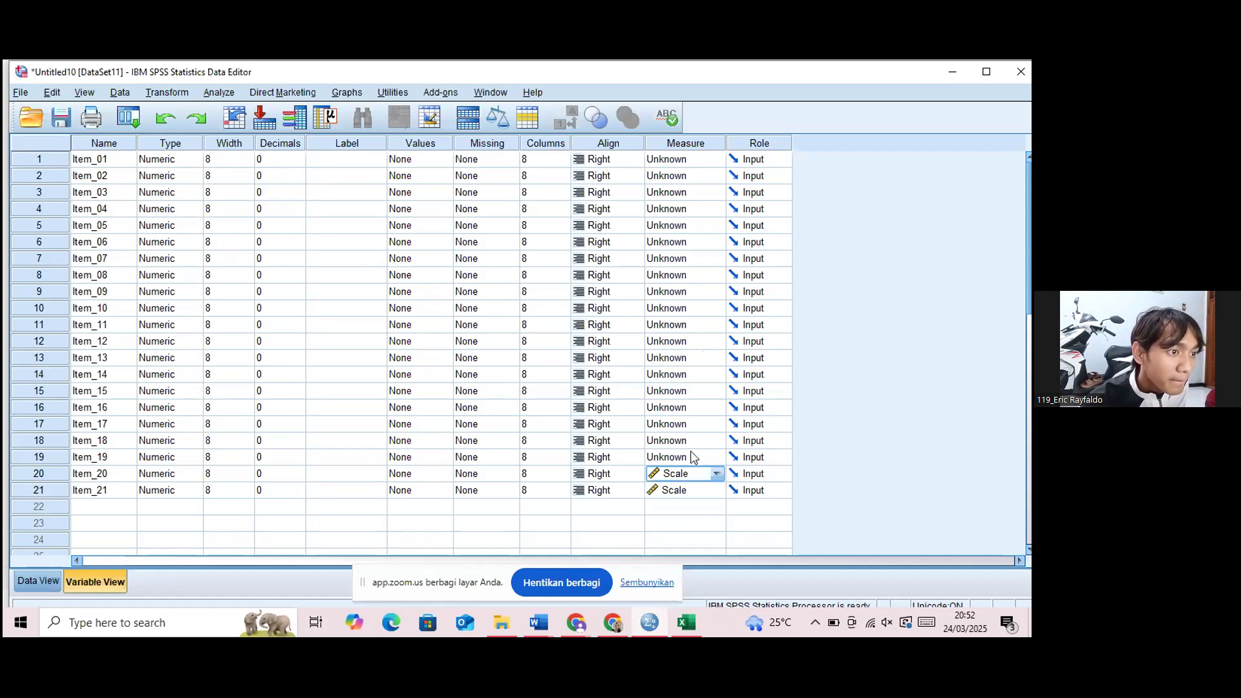
{"action": "left_click", "coordinate": [692, 458]}
{"action": "left_click", "coordinate": [686, 472]}
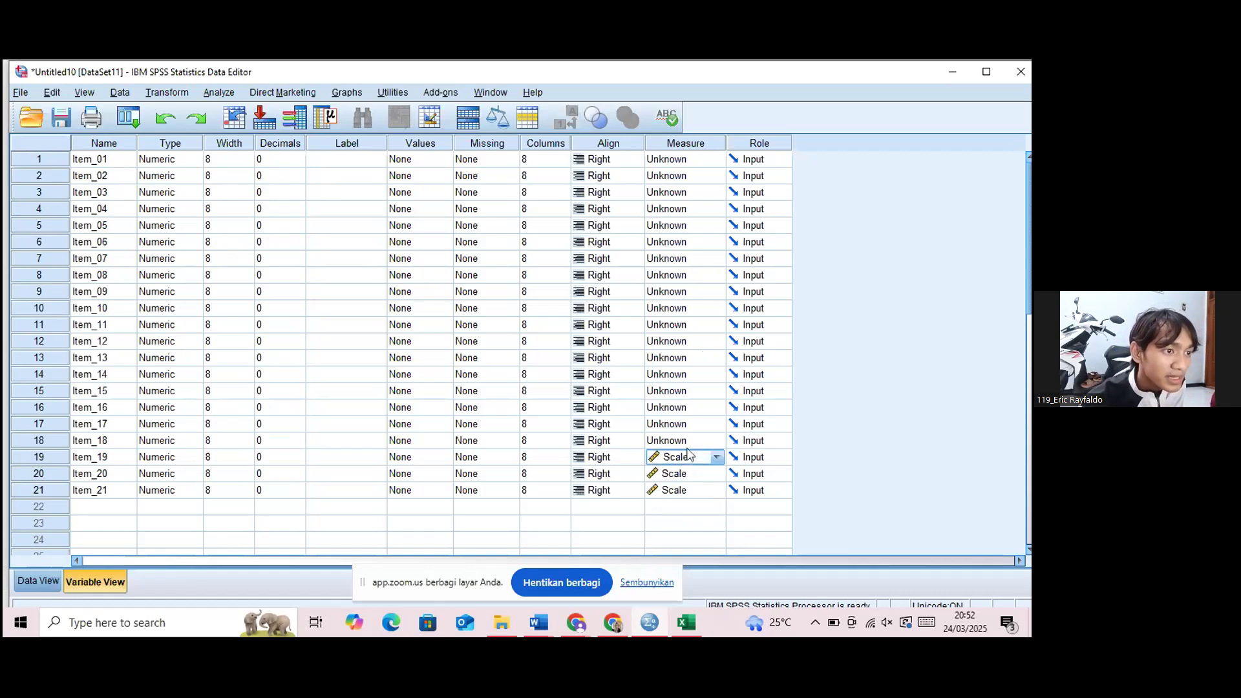
{"action": "left_click", "coordinate": [690, 444]}
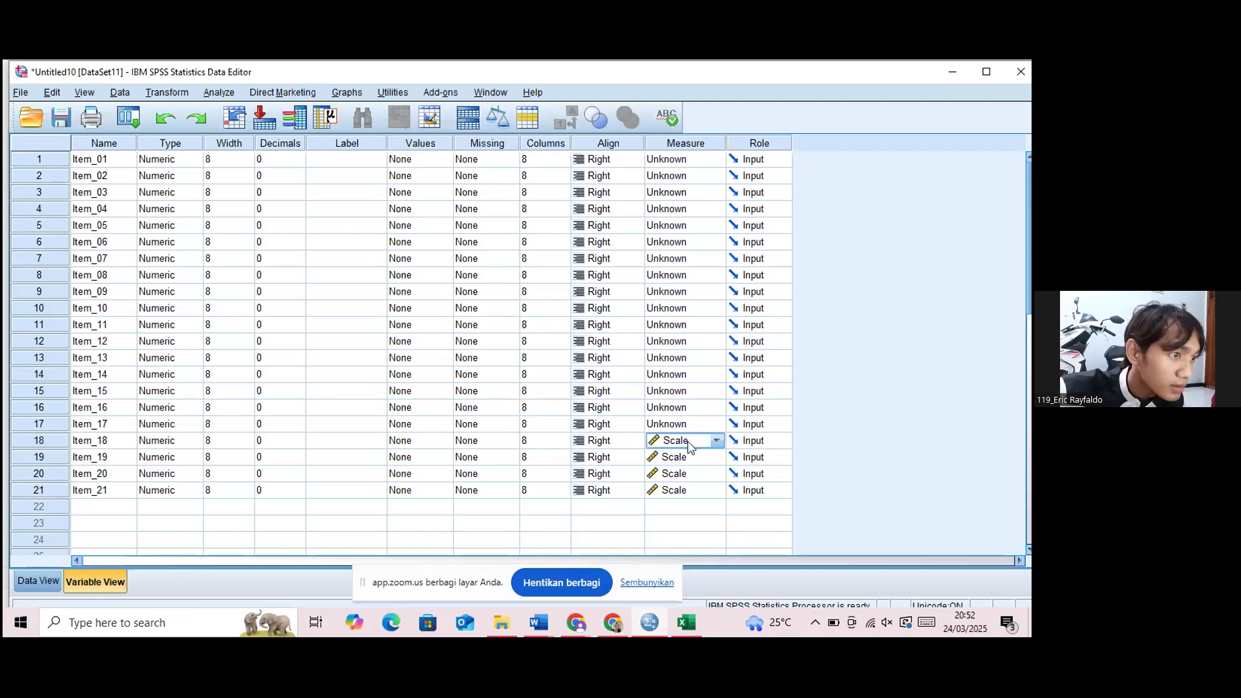
{"action": "key", "text": "Up"}
{"action": "key", "text": "s"}
{"action": "key", "text": "Up"}
{"action": "key", "text": "s"}
{"action": "key", "text": "Up"}
{"action": "key", "text": "s"}
{"action": "key", "text": "Up"}
{"action": "key", "text": "s"}
{"action": "key", "text": "Up"}
{"action": "key", "text": "s"}
{"action": "key", "text": "Up"}
{"action": "key", "text": "s"}
{"action": "key", "text": "Up"}
{"action": "key", "text": "s"}
{"action": "key", "text": "Up"}
{"action": "key", "text": "s"}
{"action": "key", "text": "Up"}
{"action": "key", "text": "s"}
{"action": "key", "text": "Up"}
{"action": "key", "text": "s"}
{"action": "key", "text": "Up"}
{"action": "key", "text": "s"}
{"action": "key", "text": "Up"}
{"action": "key", "text": "s"}
{"action": "key", "text": "Up"}
{"action": "key", "text": "s"}
{"action": "key", "text": "Up"}
{"action": "key", "text": "s"}
{"action": "key", "text": "Up"}
{"action": "key", "text": "s"}
{"action": "key", "text": "Up"}
{"action": "key", "text": "s"}
{"action": "key", "text": "Up"}
{"action": "key", "text": "s"}
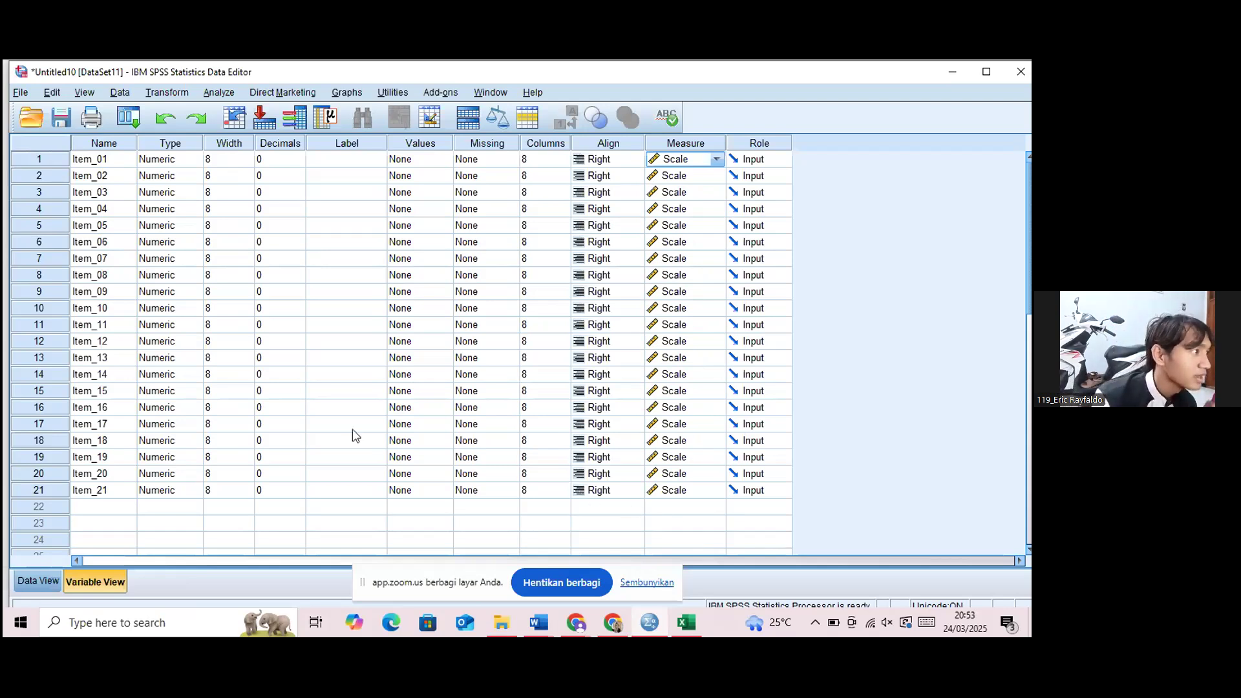
Run a two-tailed bivariate Pearson correlation on all variables from Item_01 to Item_21, with significant correlations flagged.
{"action": "left_click", "coordinate": [39, 581]}
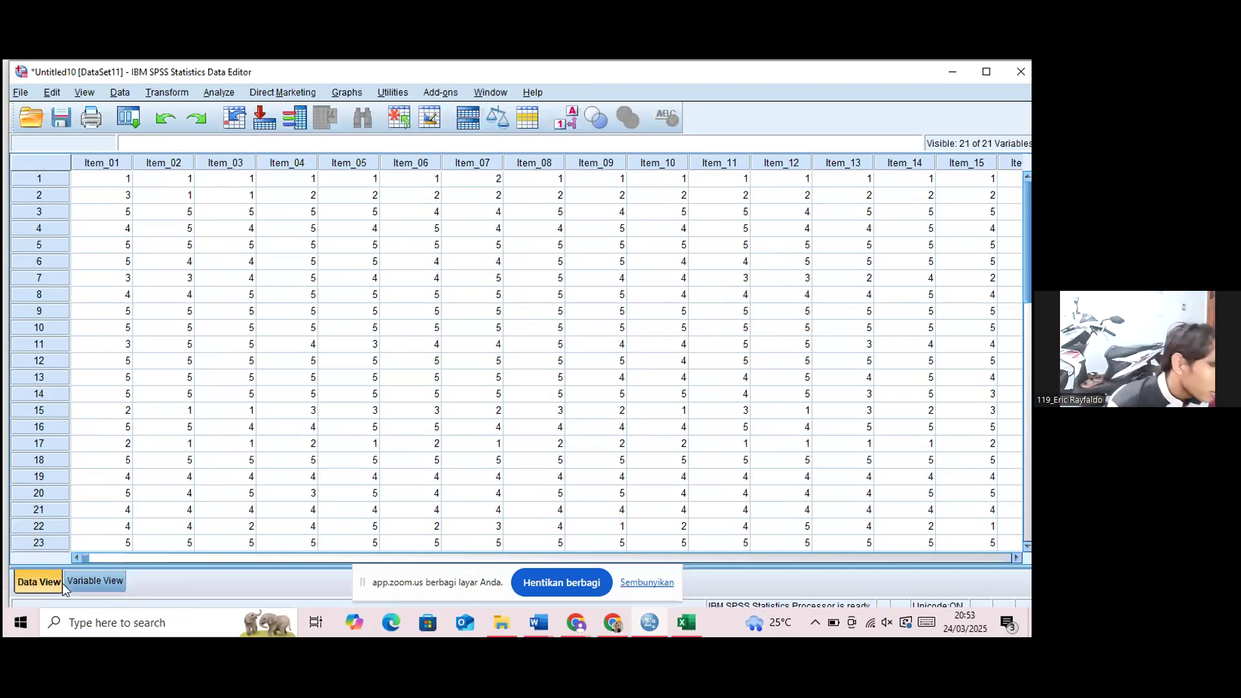
{"action": "left_click", "coordinate": [220, 95]}
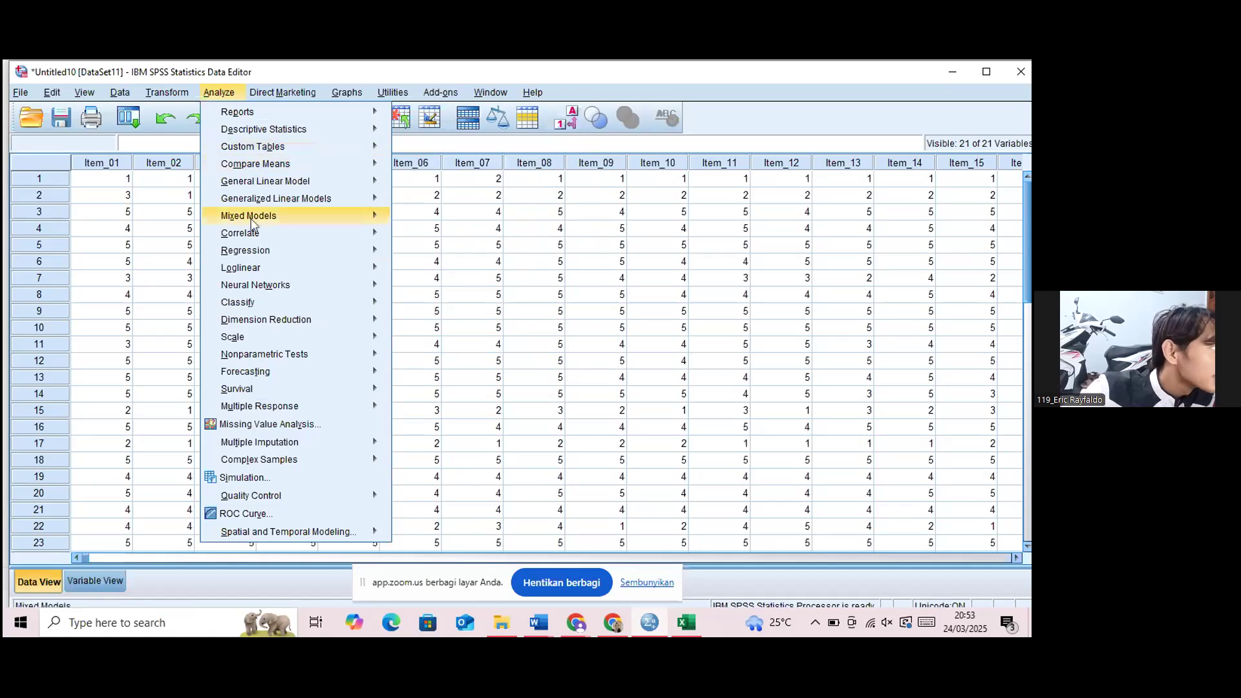
{"action": "mouse_move", "coordinate": [258, 234]}
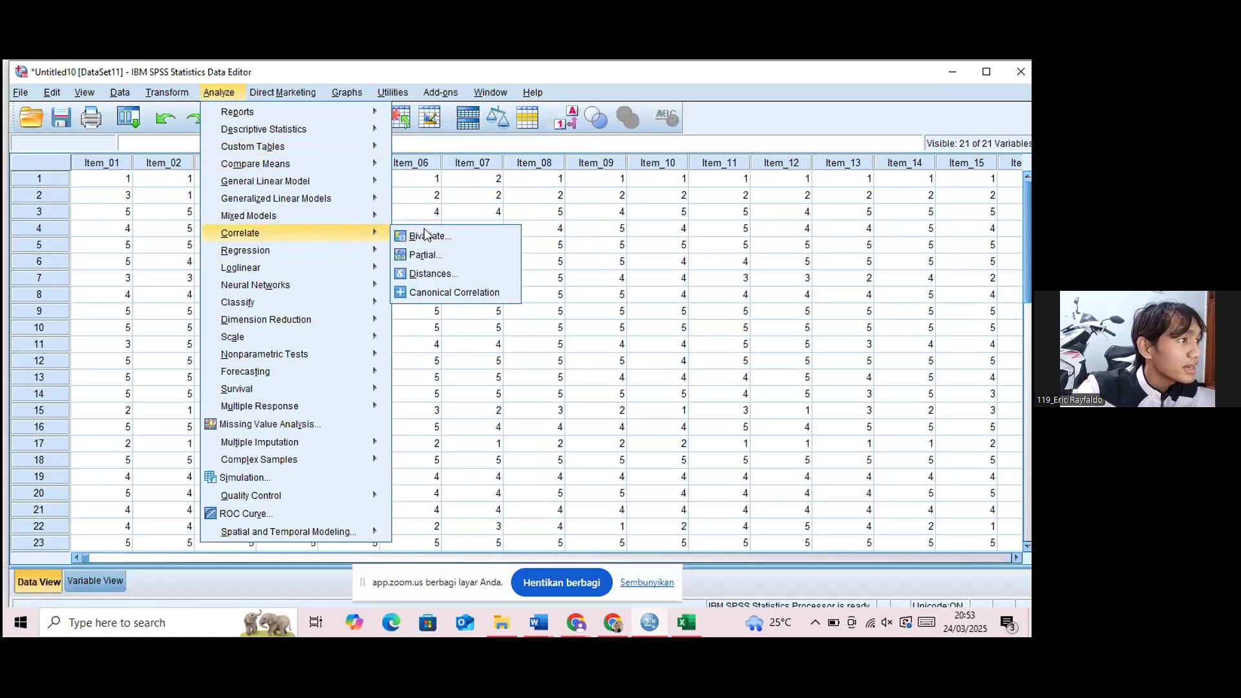
{"action": "left_click", "coordinate": [444, 241]}
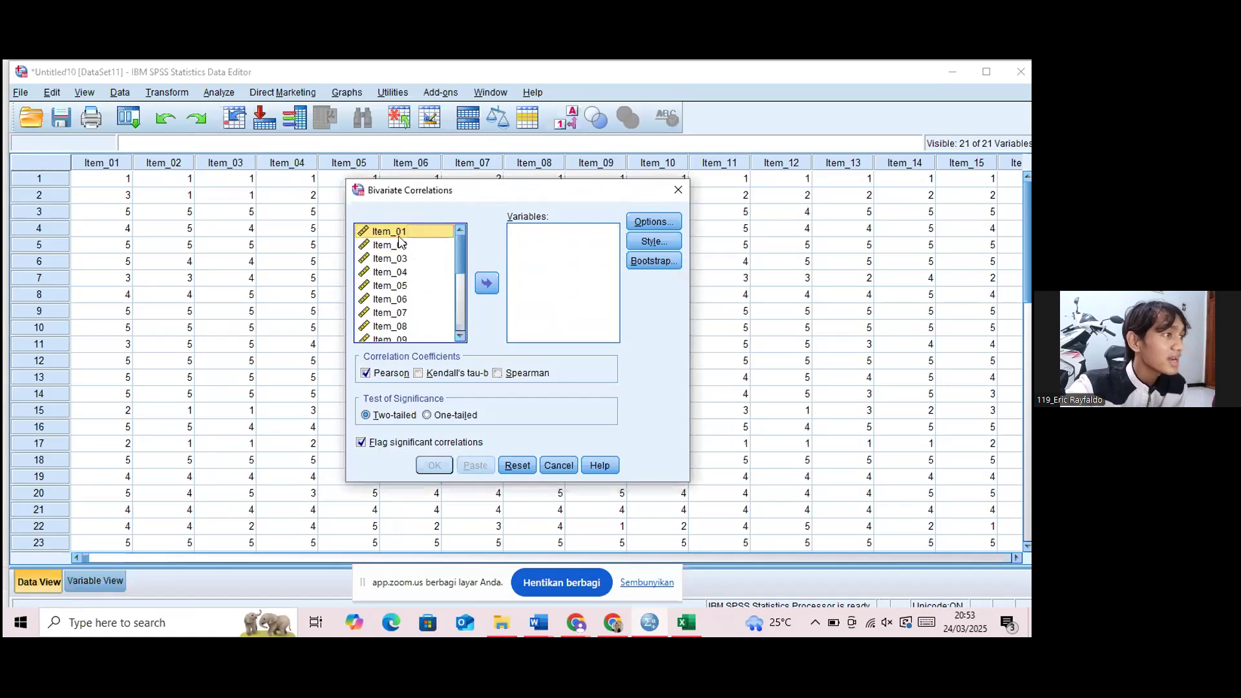
{"action": "key", "text": "ctrl+a"}
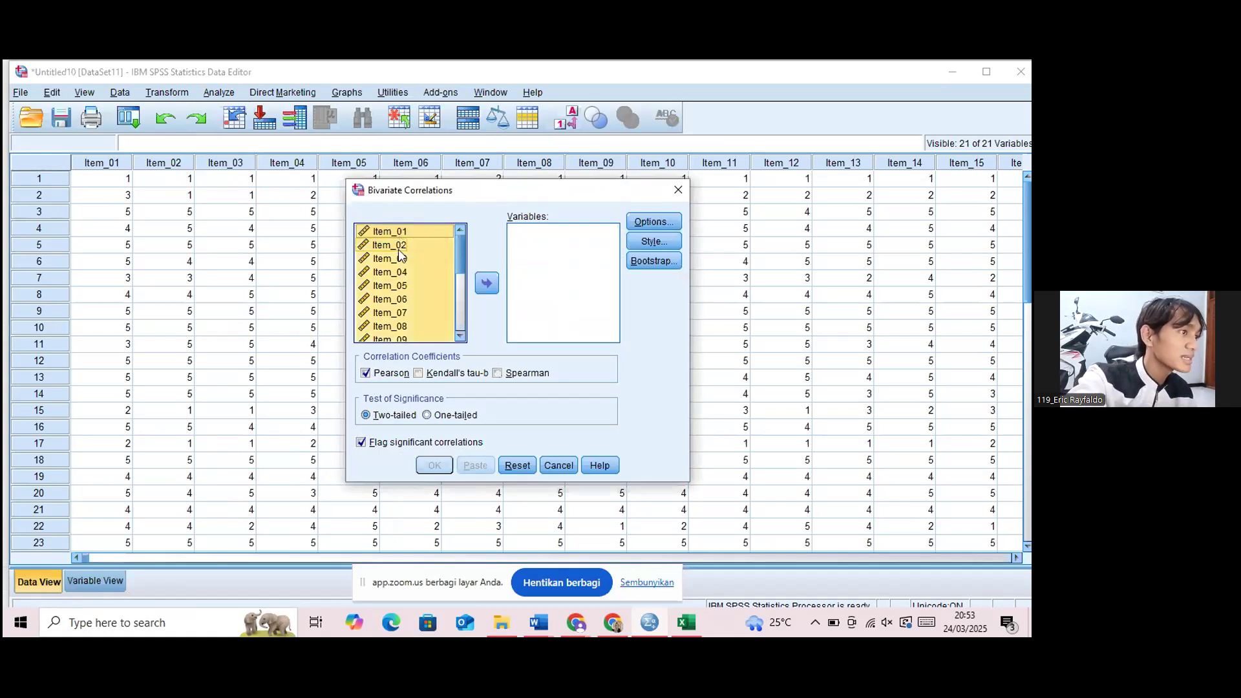
{"action": "left_click", "coordinate": [495, 285]}
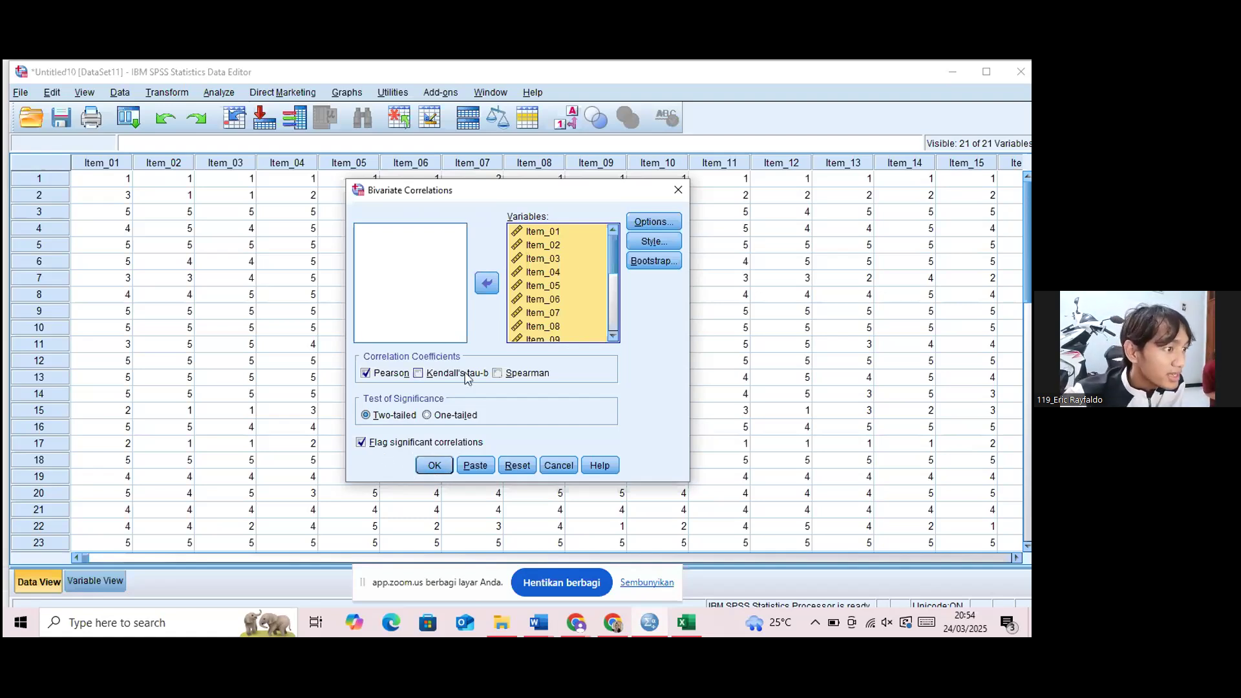
{"action": "left_click", "coordinate": [434, 466]}
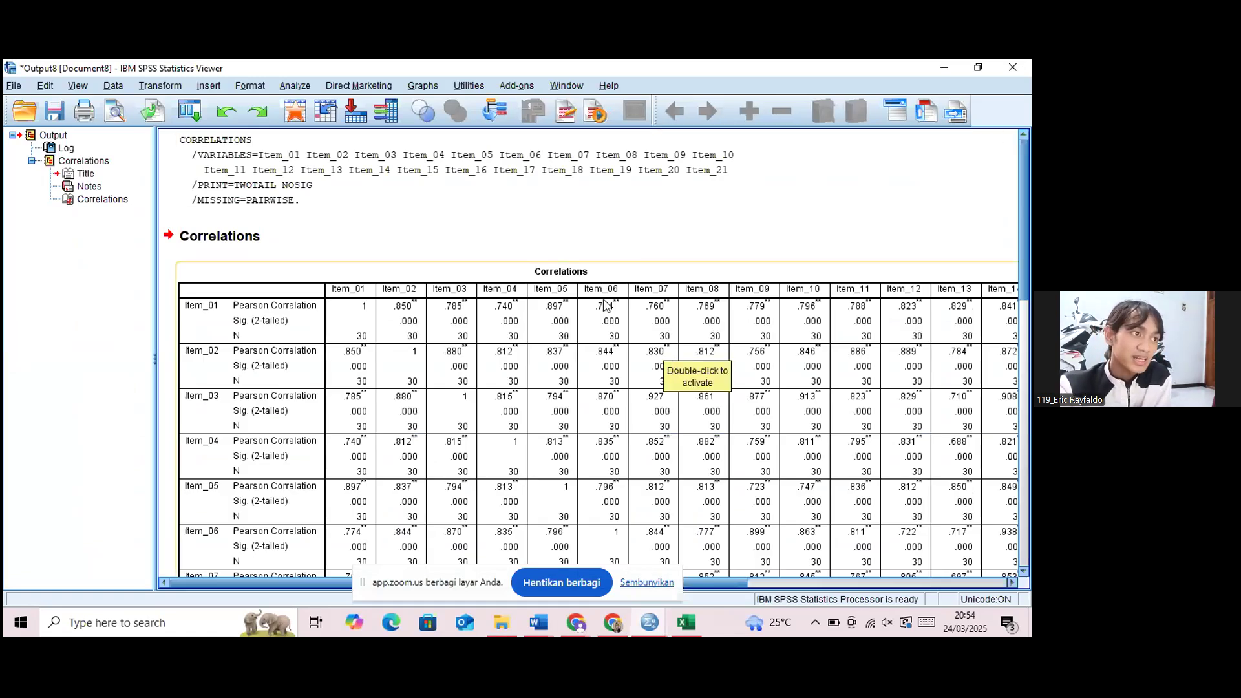
Examine the Item_21 column of the Correlations table down to its last row for each item's Pearson correlation and significance.
{"action": "left_click", "coordinate": [622, 238]}
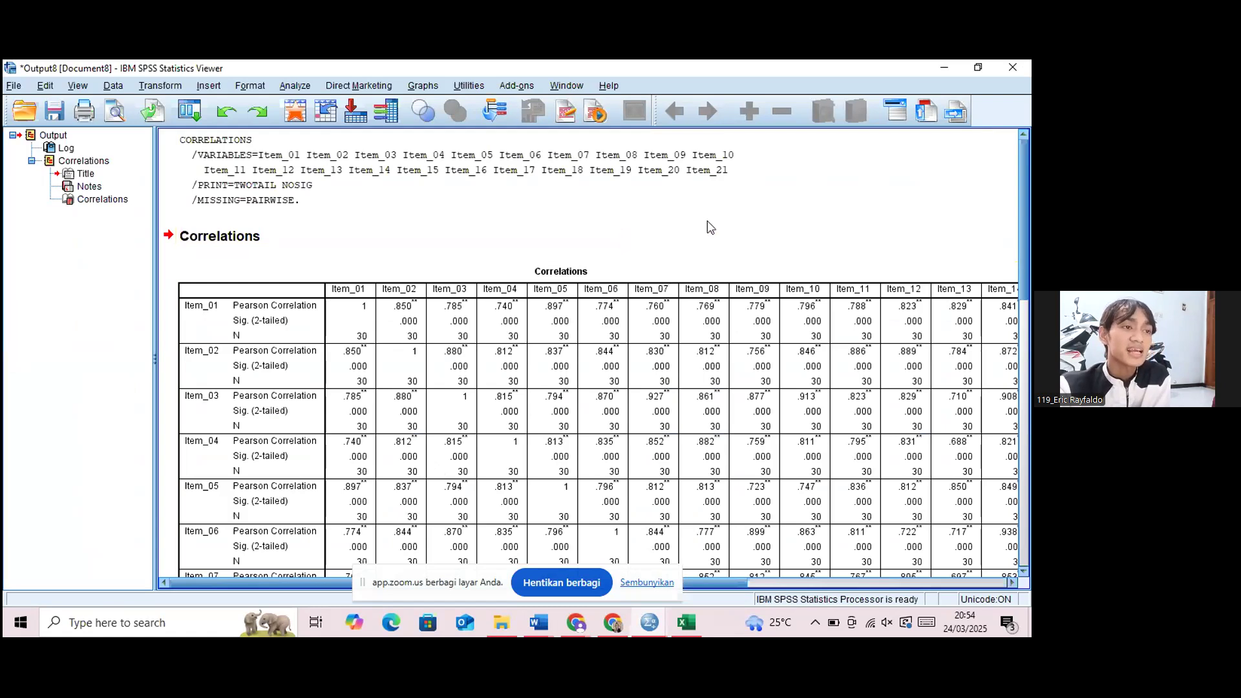
{"action": "left_click", "coordinate": [868, 303]}
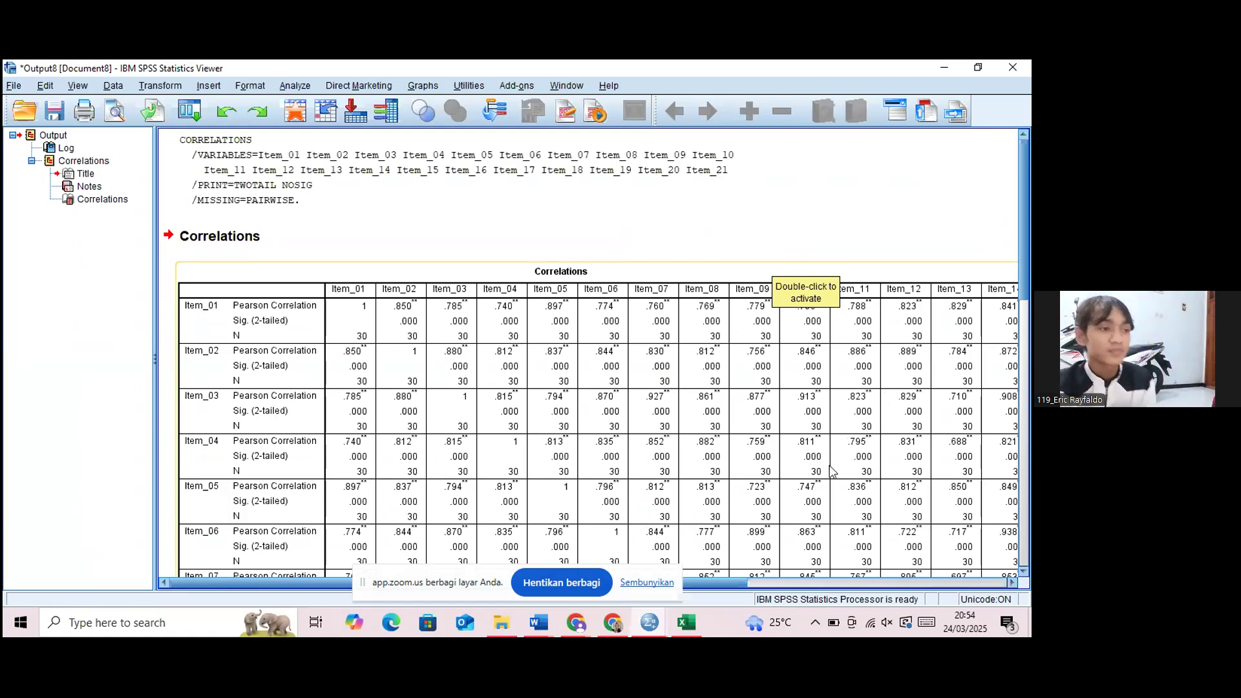
{"action": "left_click", "coordinate": [1001, 584]}
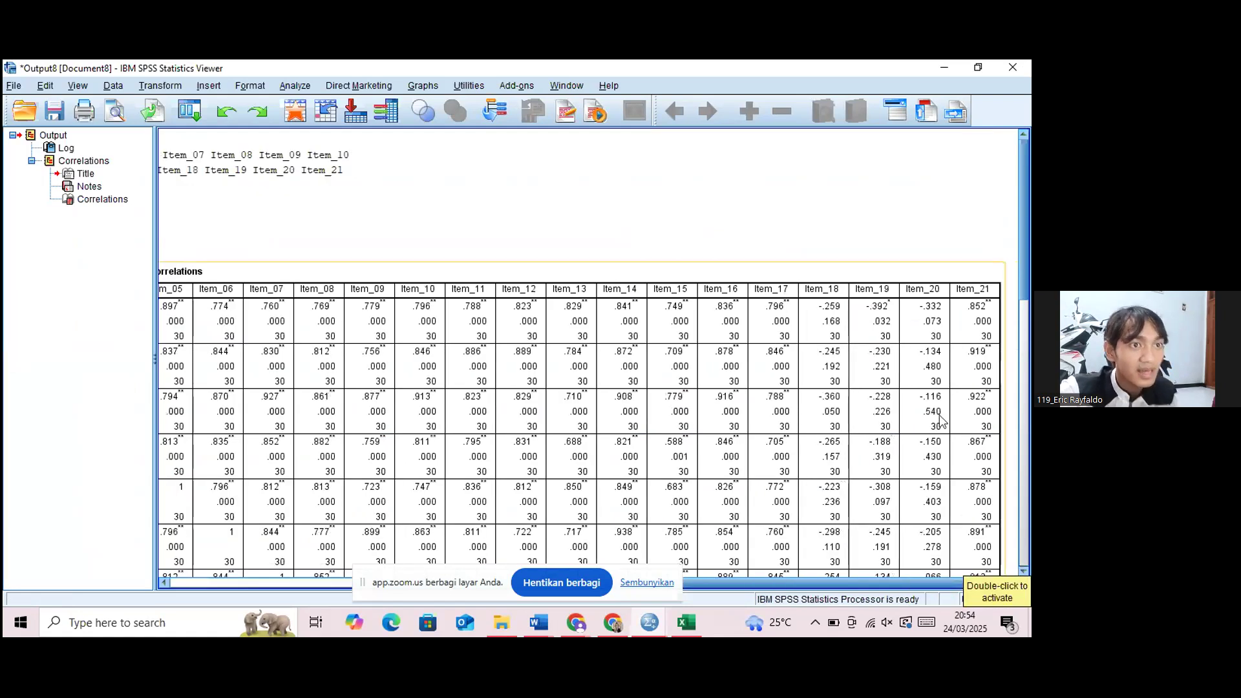
{"action": "scroll", "coordinate": [979, 562], "scroll_direction": "down", "scroll_amount": 2}
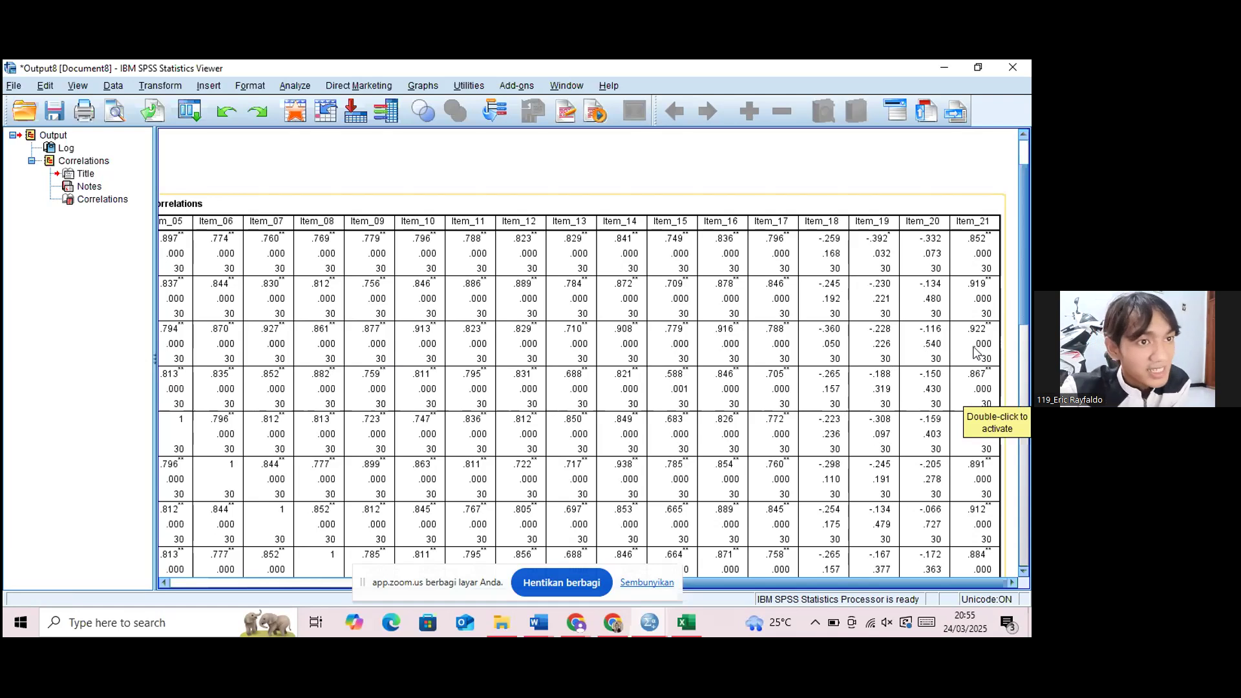
{"action": "left_click", "coordinate": [1023, 362]}
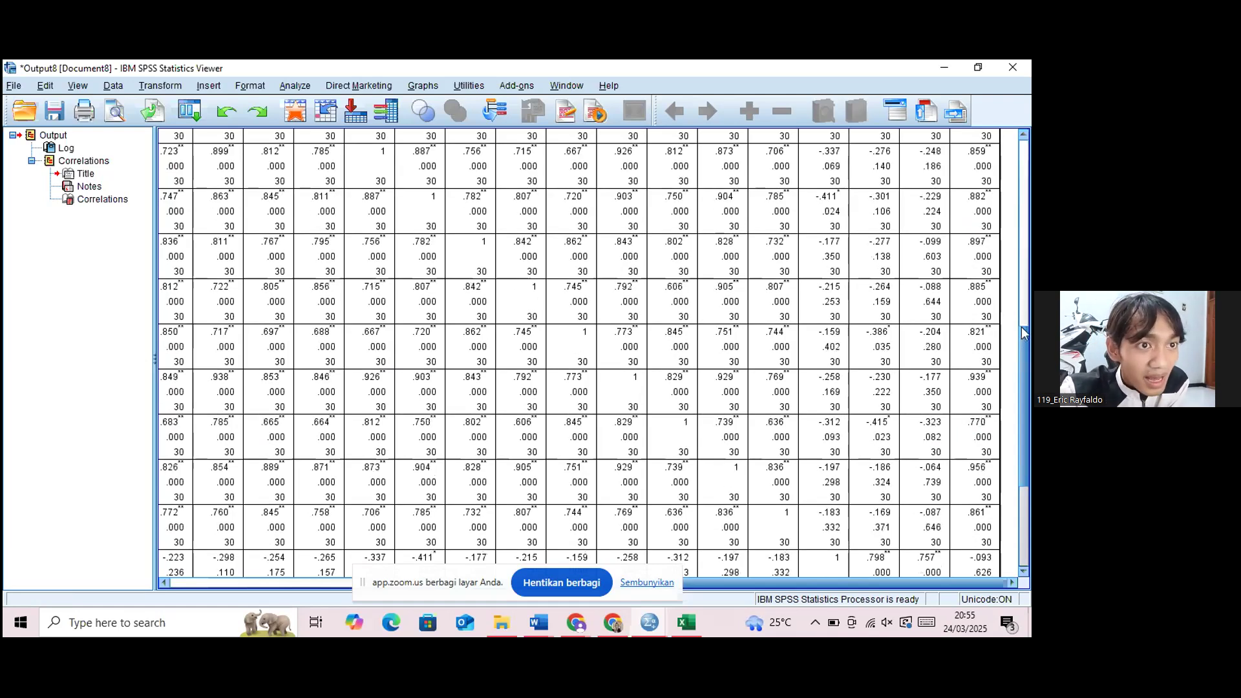
{"action": "left_click", "coordinate": [1022, 517]}
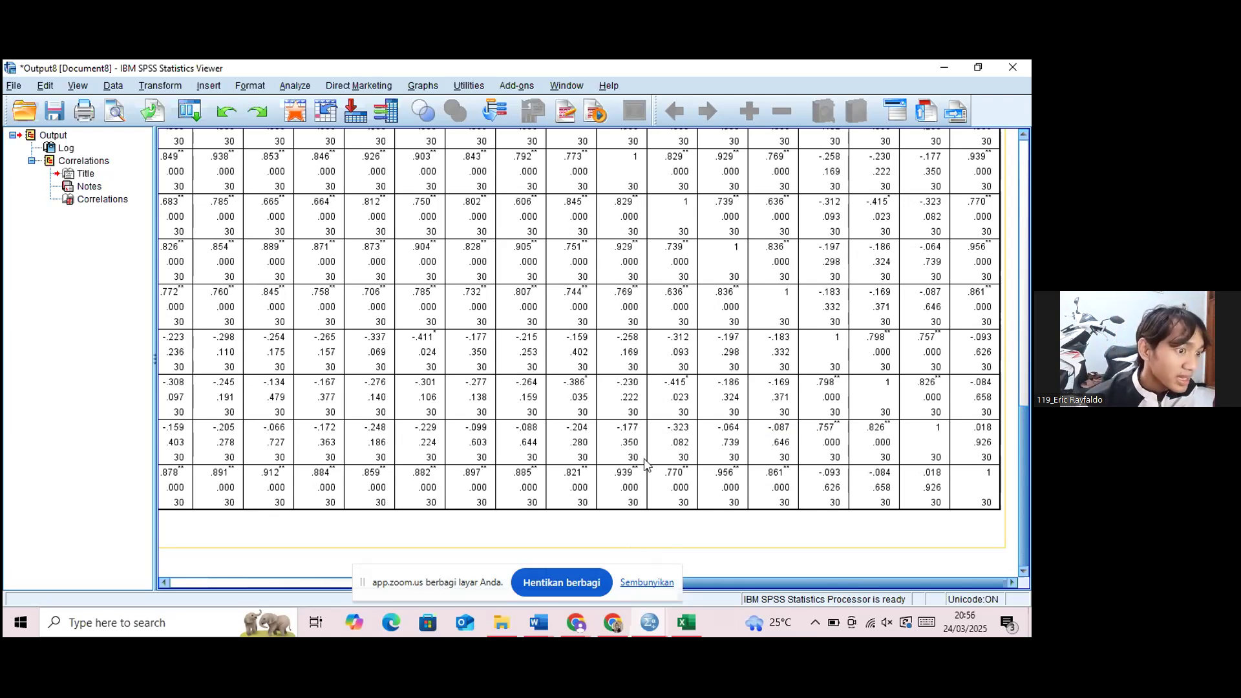
Return to the Data Editor, start a Reliability Analysis with the Alpha model and add all variables from Item_01 to Item_21 as items.
{"action": "mouse_move", "coordinate": [645, 630]}
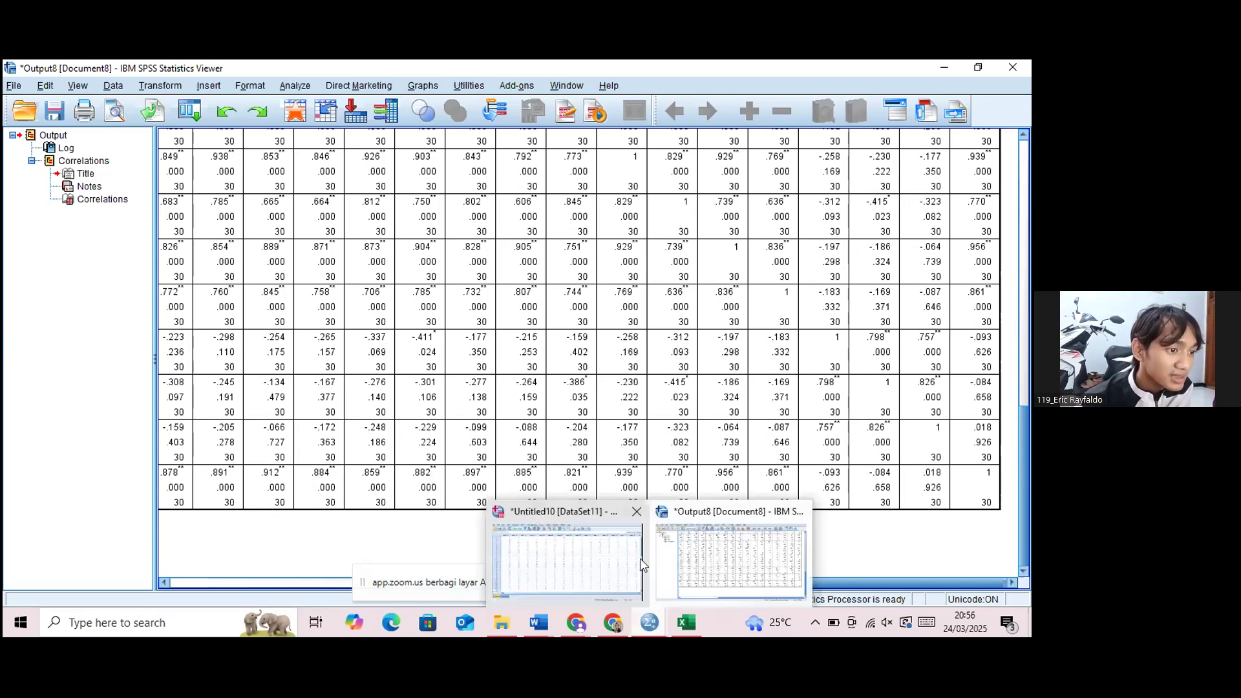
{"action": "left_click", "coordinate": [600, 550]}
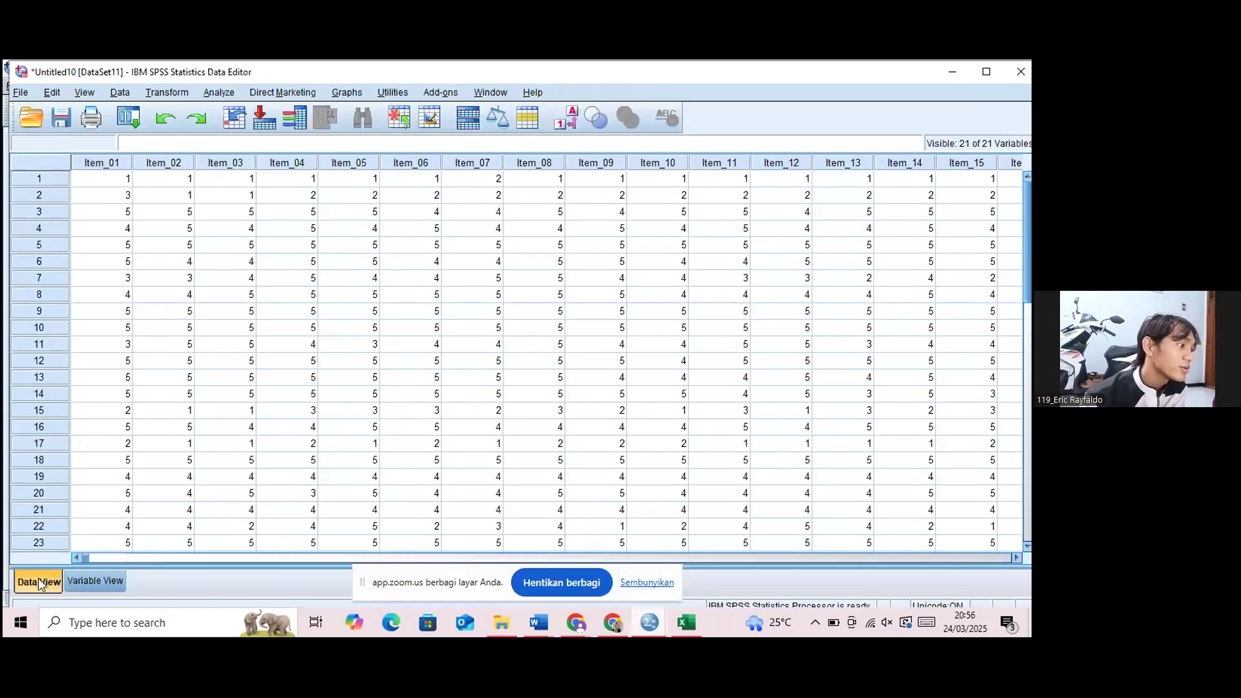
{"action": "left_click", "coordinate": [223, 94]}
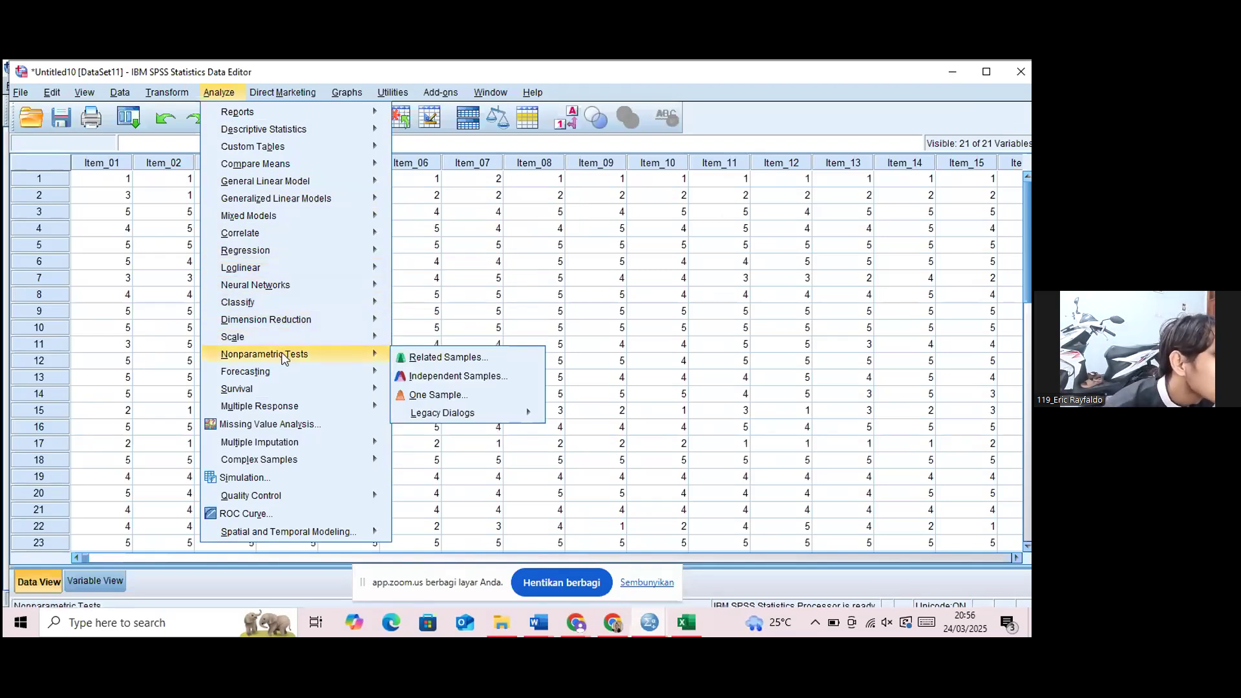
{"action": "mouse_move", "coordinate": [285, 285]}
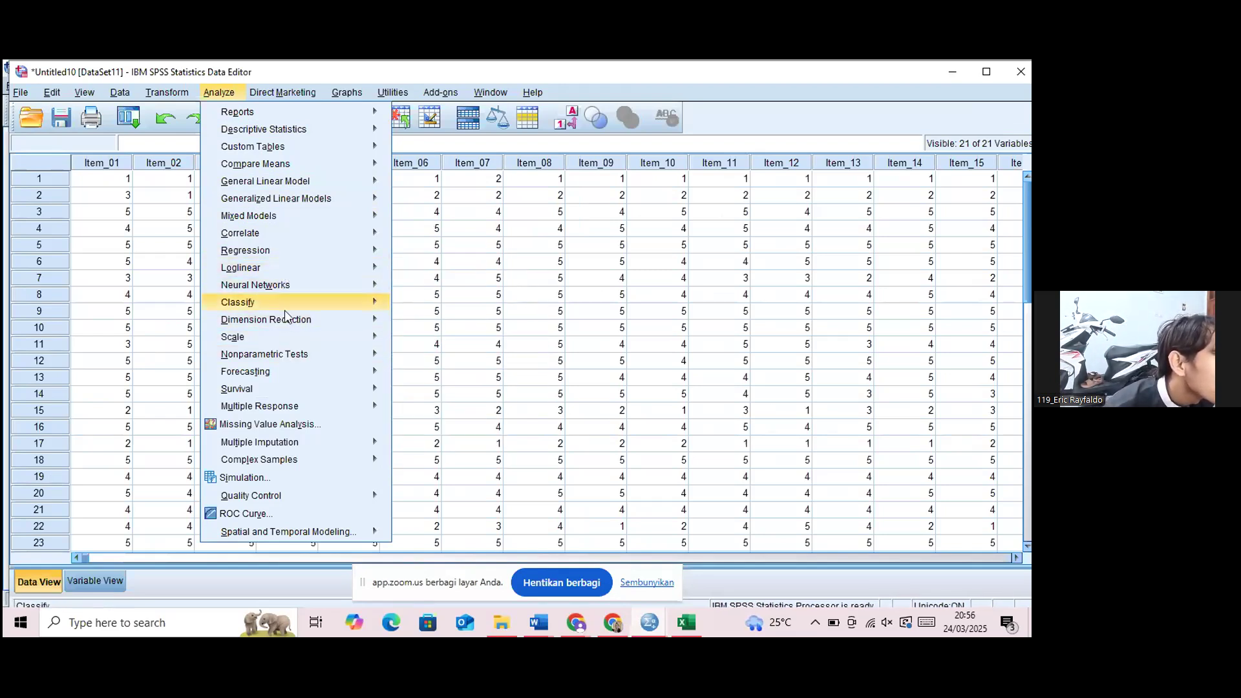
{"action": "mouse_move", "coordinate": [280, 337]}
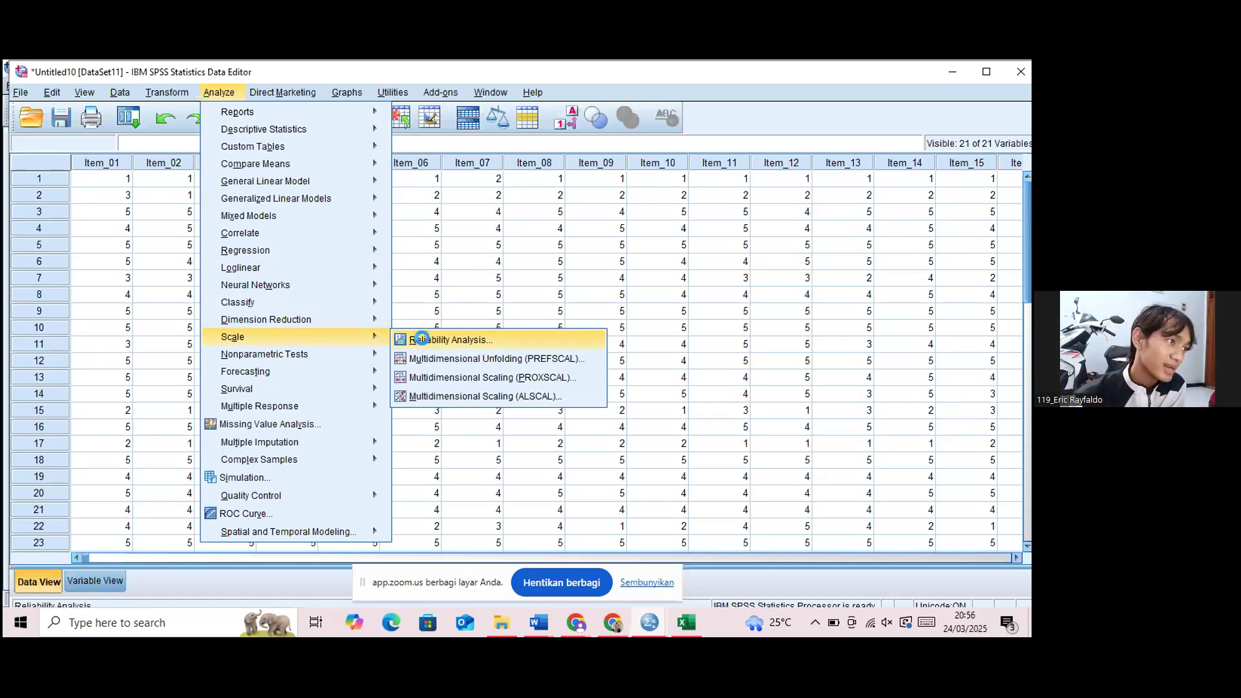
{"action": "left_click", "coordinate": [415, 341]}
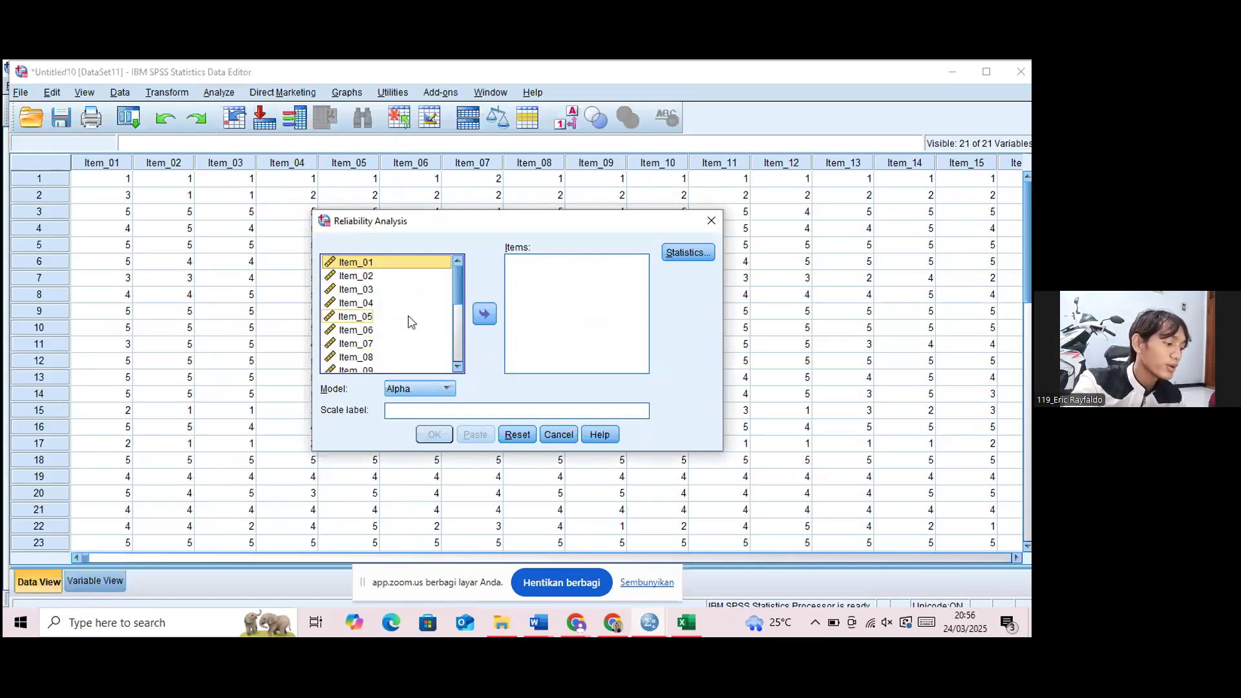
{"action": "key", "text": "ctrl+a"}
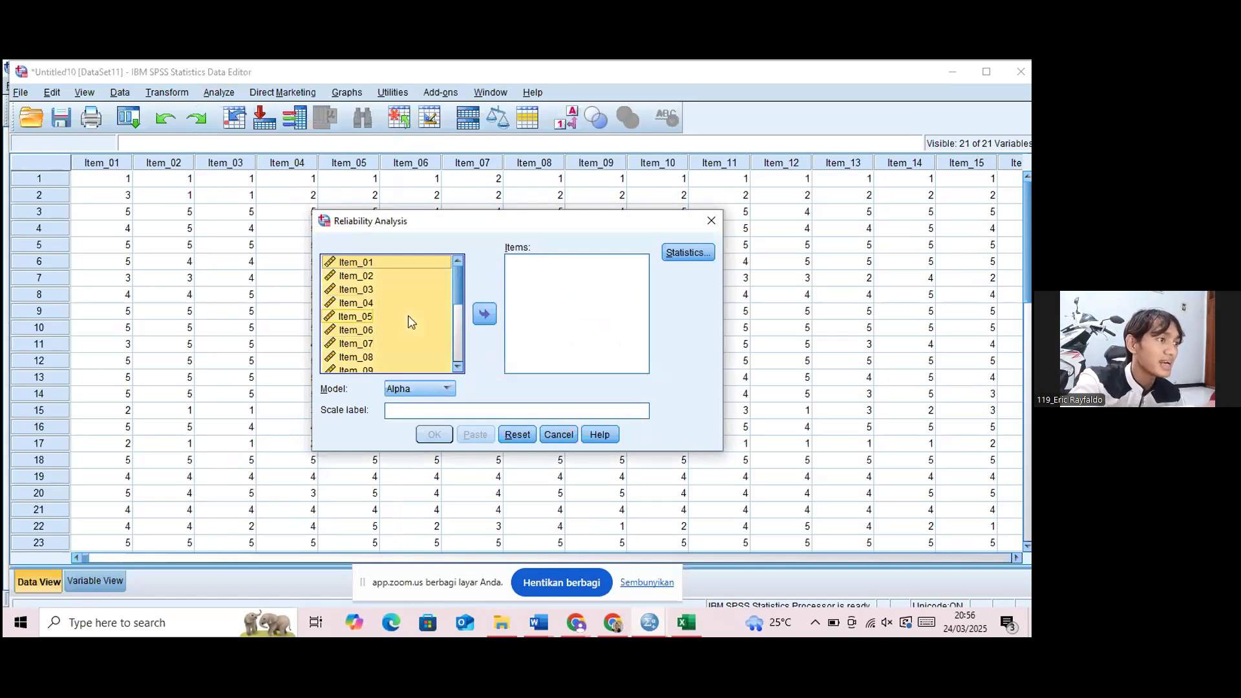
{"action": "left_click", "coordinate": [484, 313]}
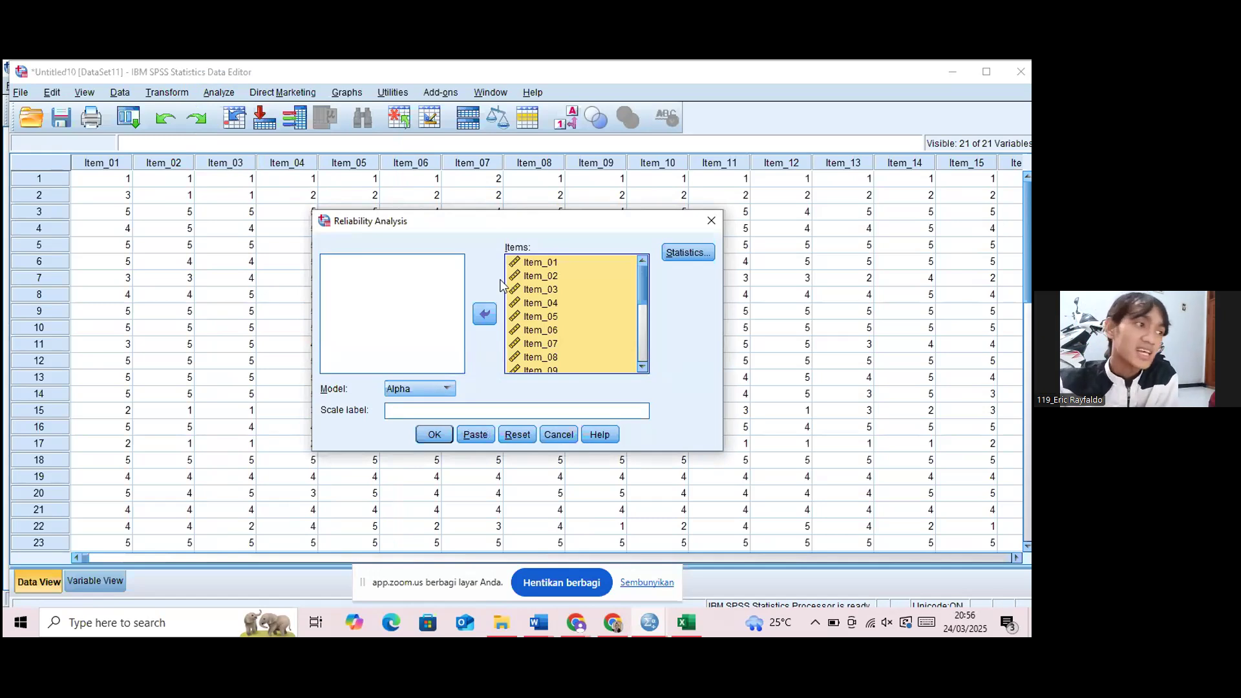
Remove Item_21 from the reliability analysis items, keeping Item_01 to Item_20.
{"action": "scroll", "coordinate": [599, 323], "scroll_direction": "down", "scroll_amount": 4}
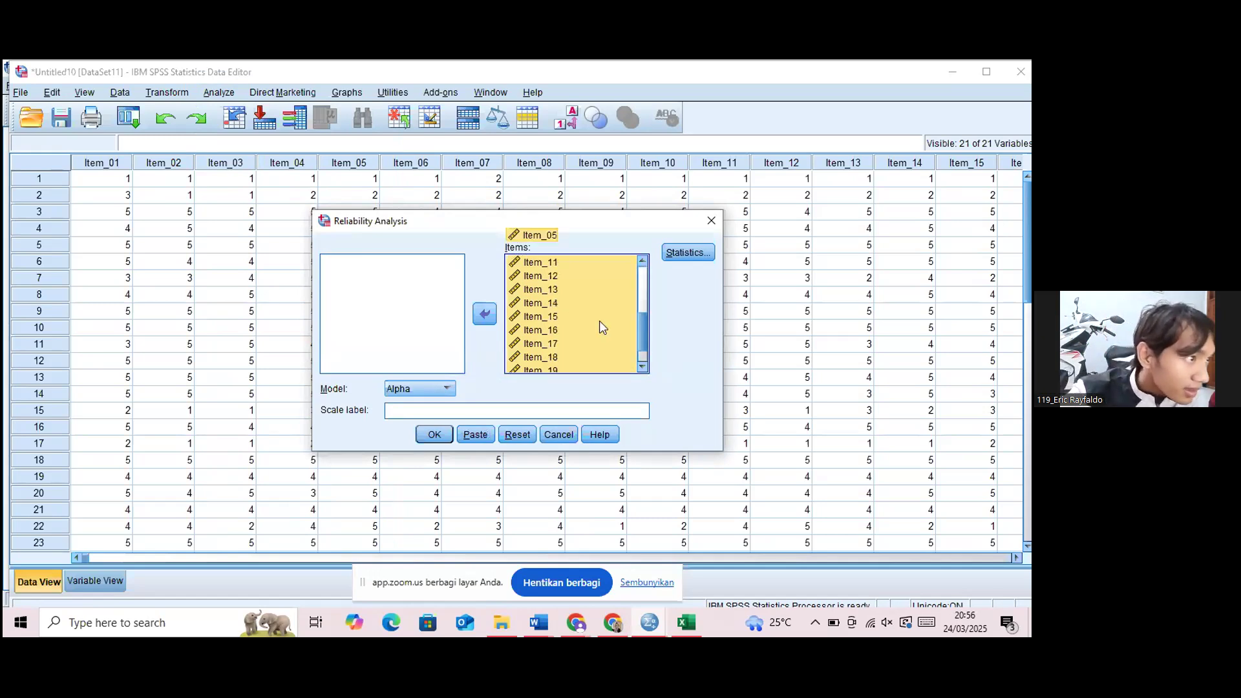
{"action": "left_click", "coordinate": [562, 367]}
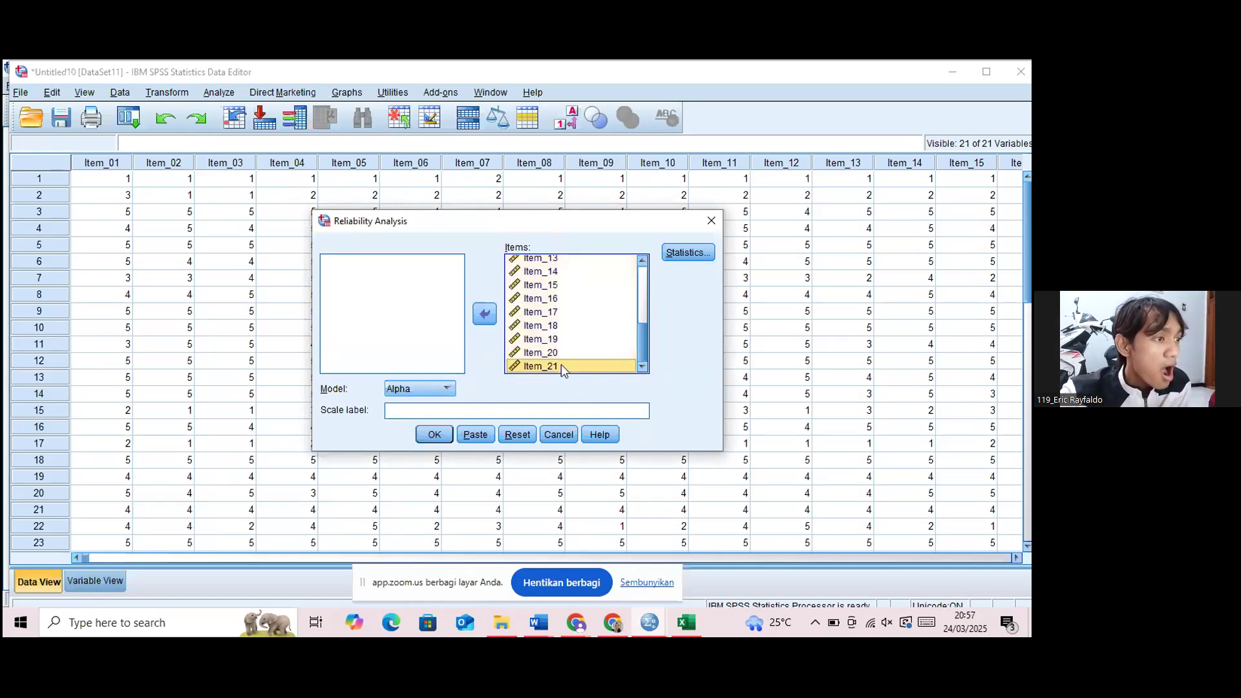
{"action": "left_click", "coordinate": [485, 315]}
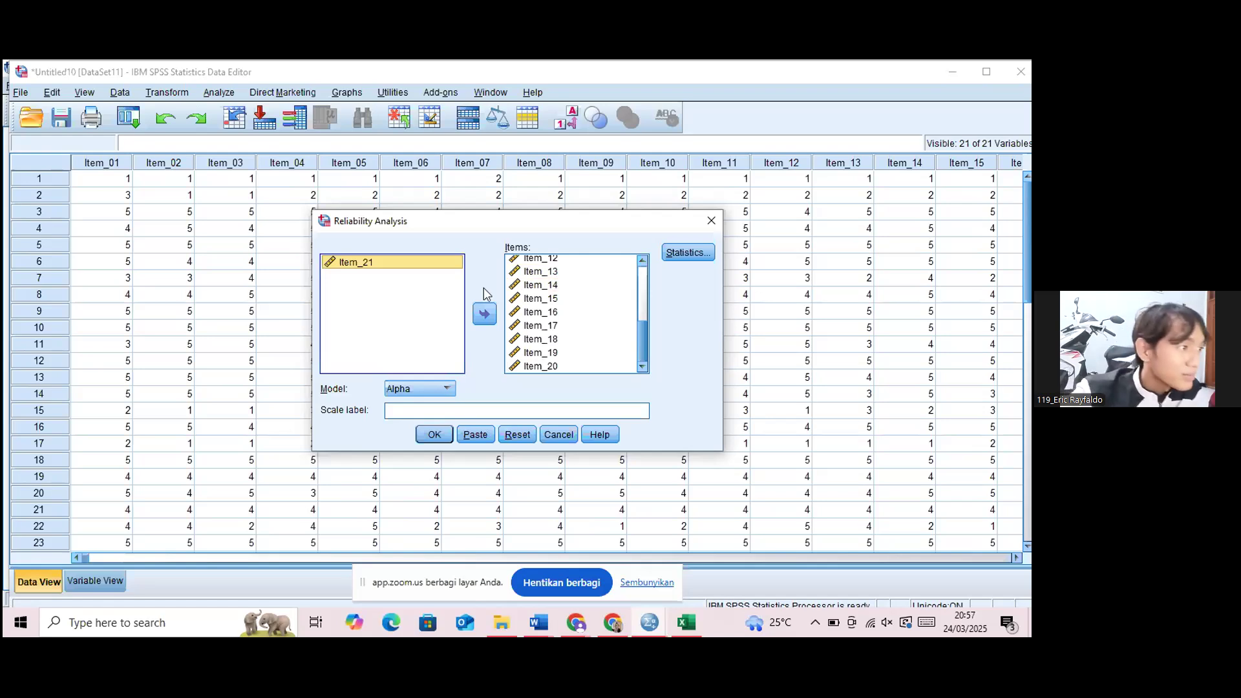
Request the Scale if item deleted descriptives and run the reliability analysis with the Alpha model.
{"action": "left_click", "coordinate": [684, 253]}
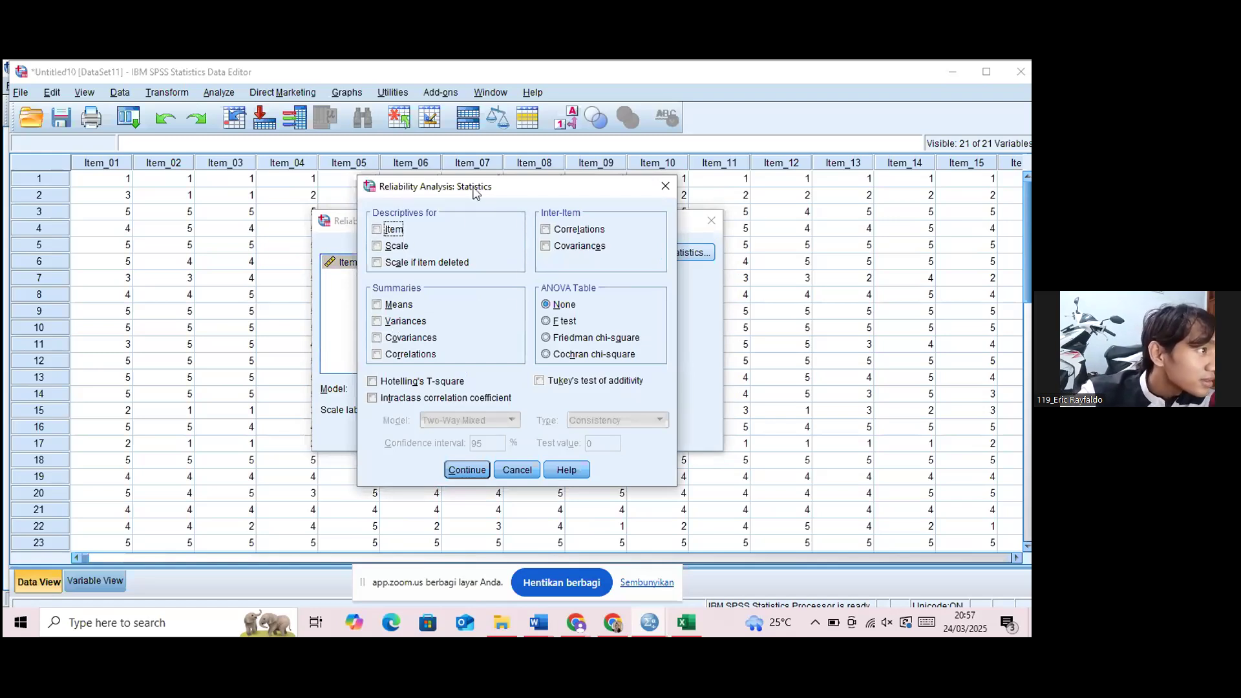
{"action": "left_click", "coordinate": [378, 263]}
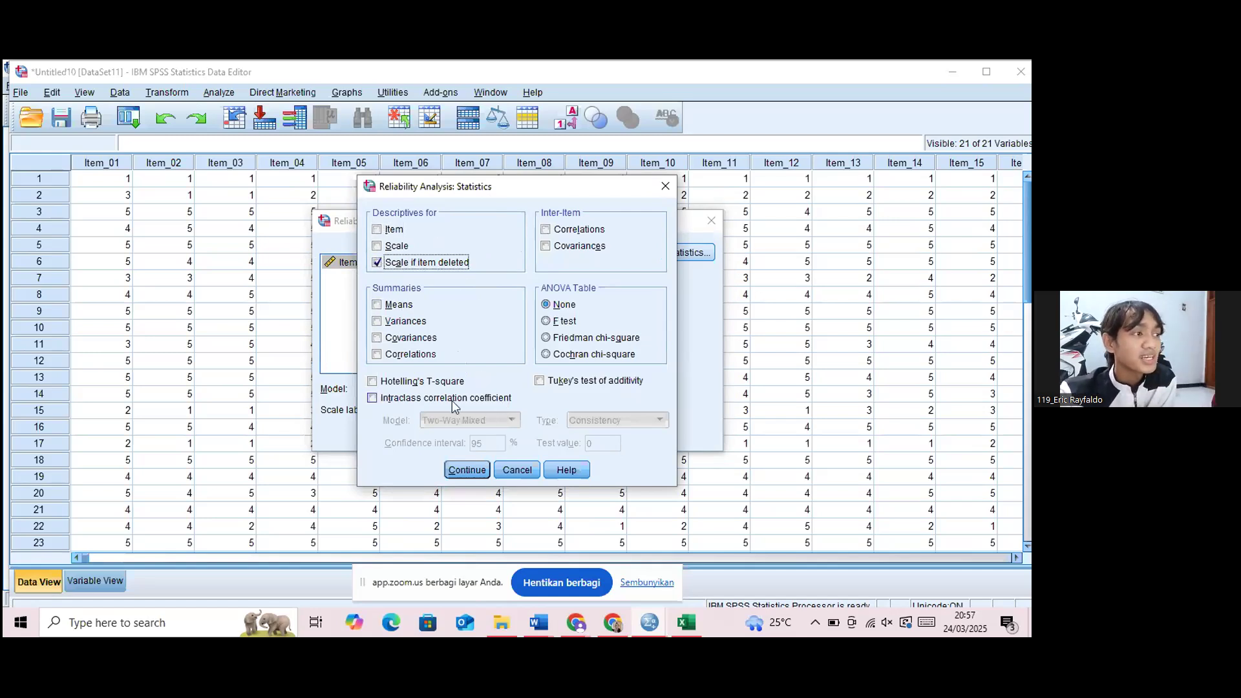
{"action": "left_click", "coordinate": [475, 470]}
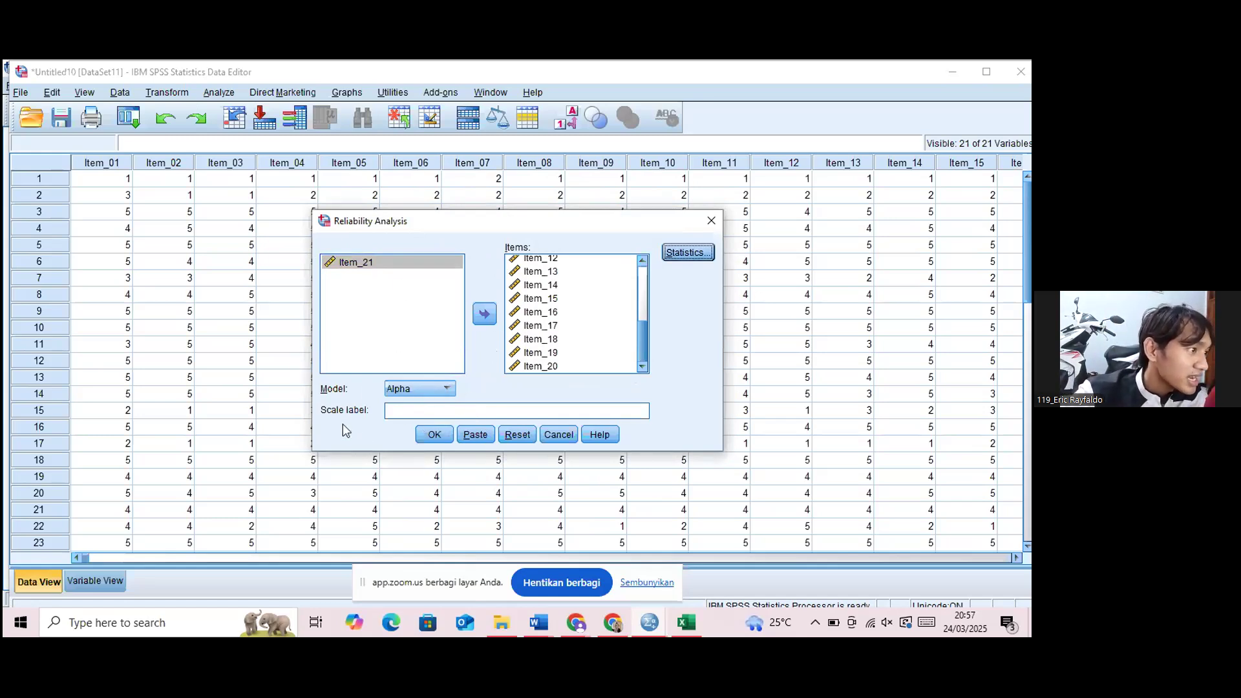
{"action": "left_click", "coordinate": [443, 442]}
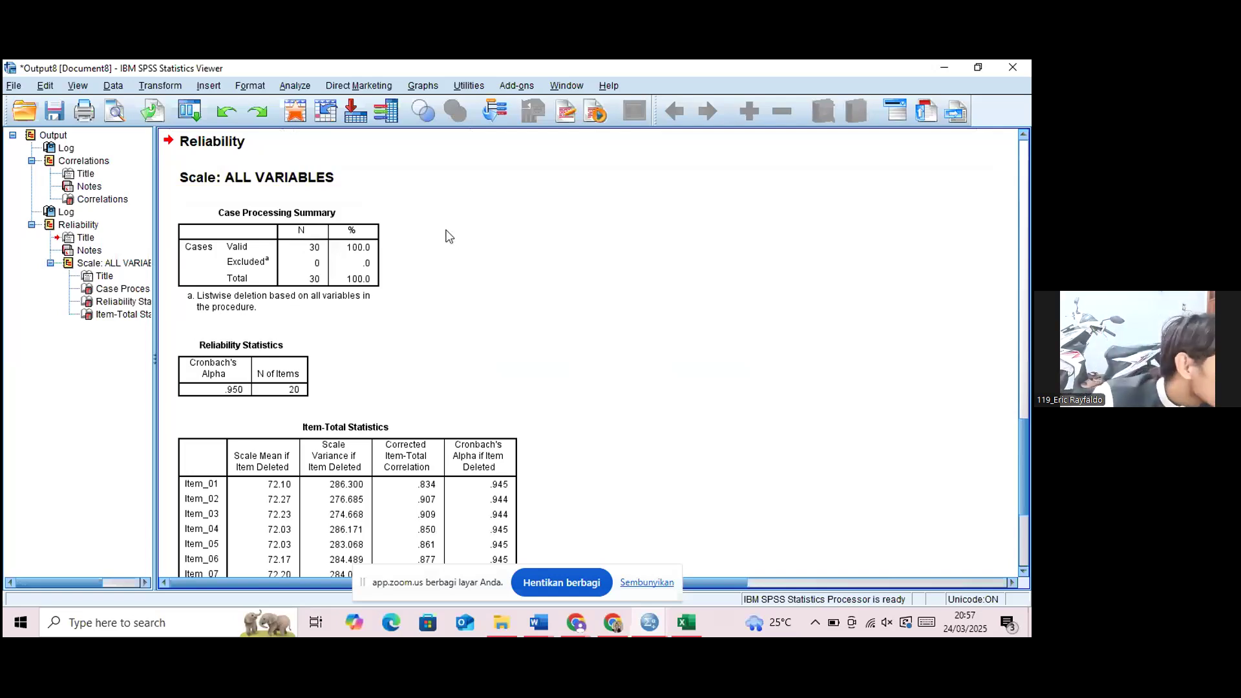
{"action": "left_click", "coordinate": [246, 298]}
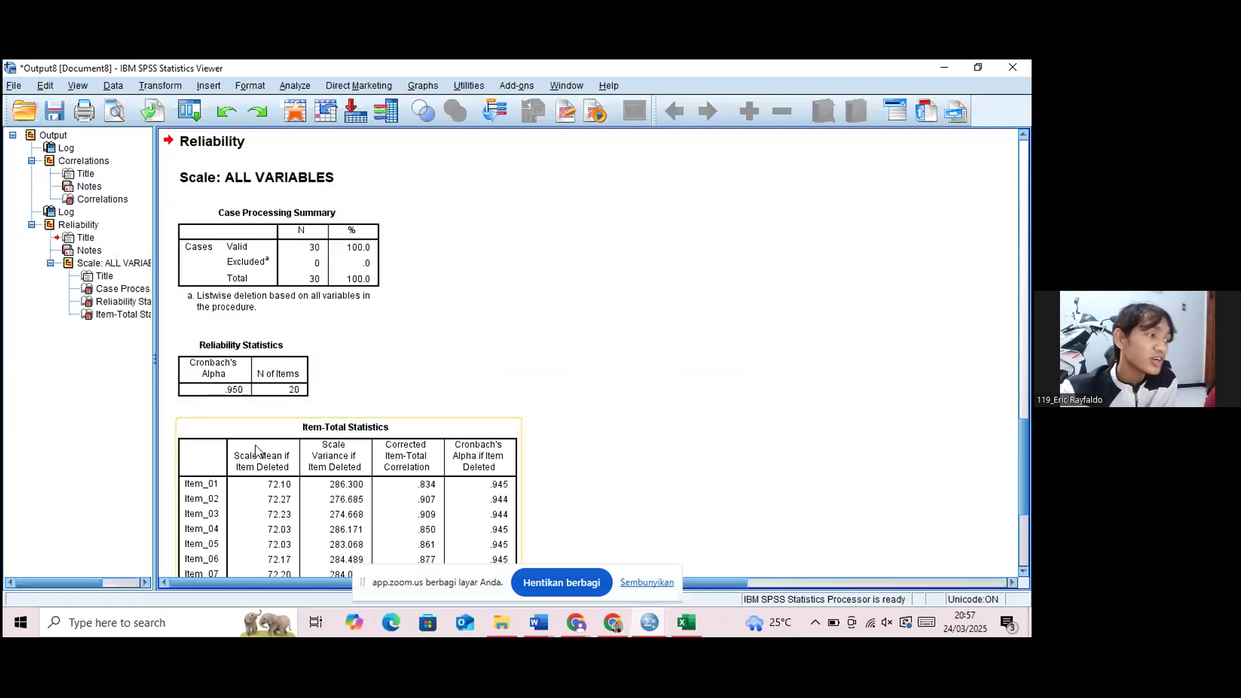